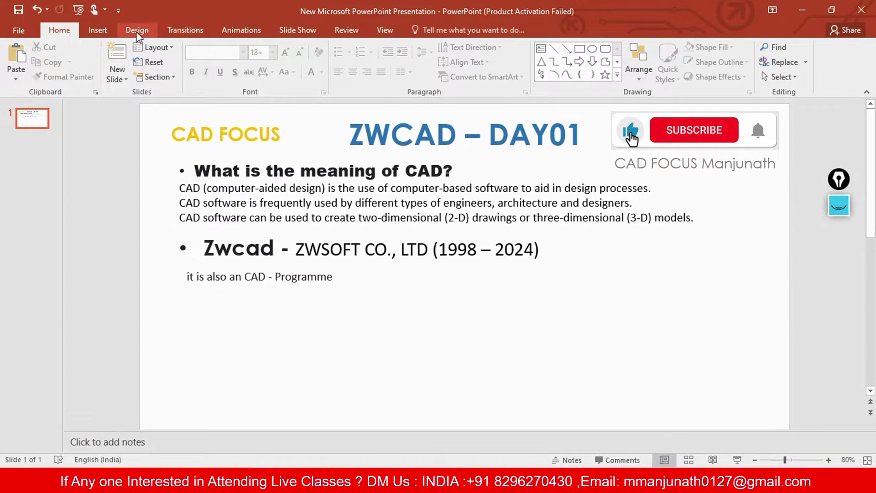
Insert a text box under the Programme line with 'Introduction' and 'software interface'.
left_click(98, 29)
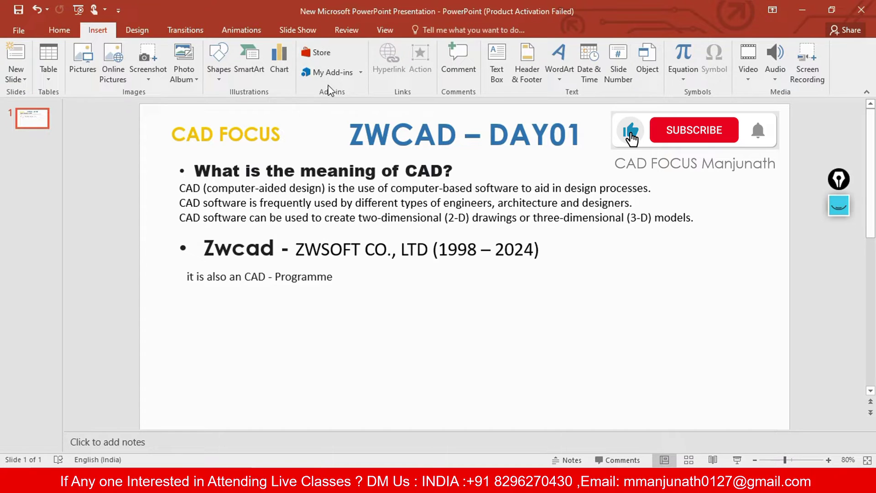
left_click(501, 77)
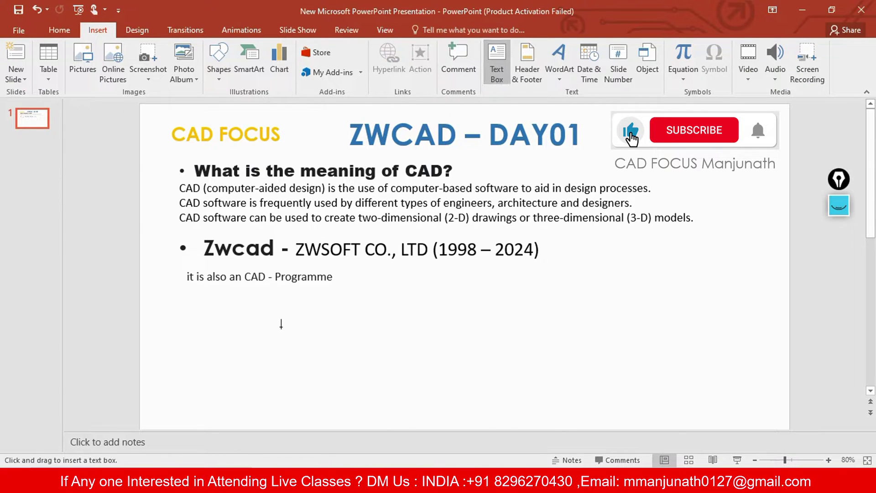
left_click(200, 307)
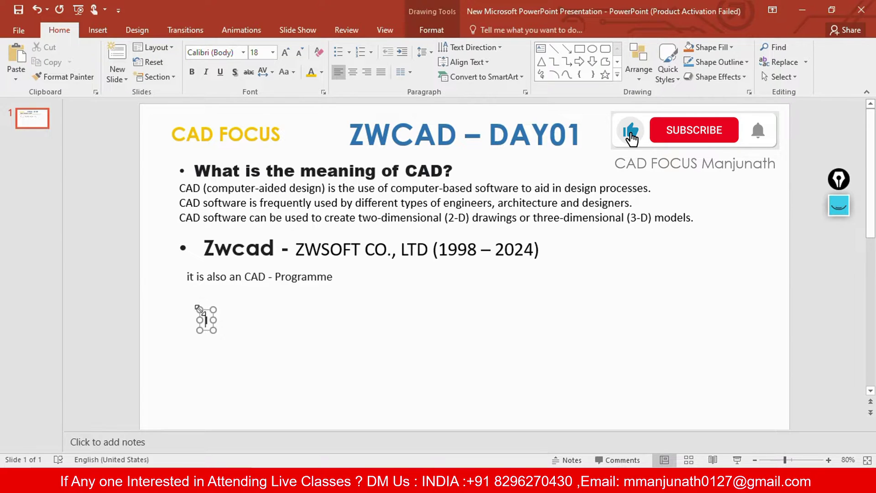
type("Introduction")
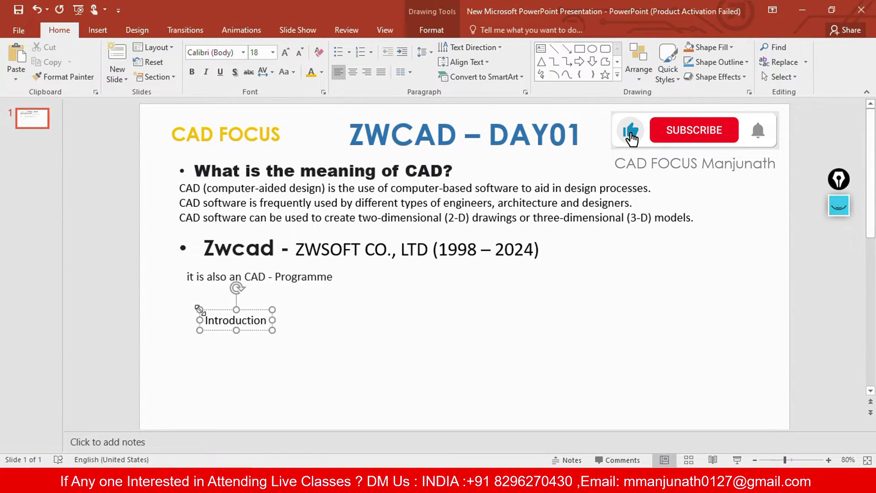
key("Return")
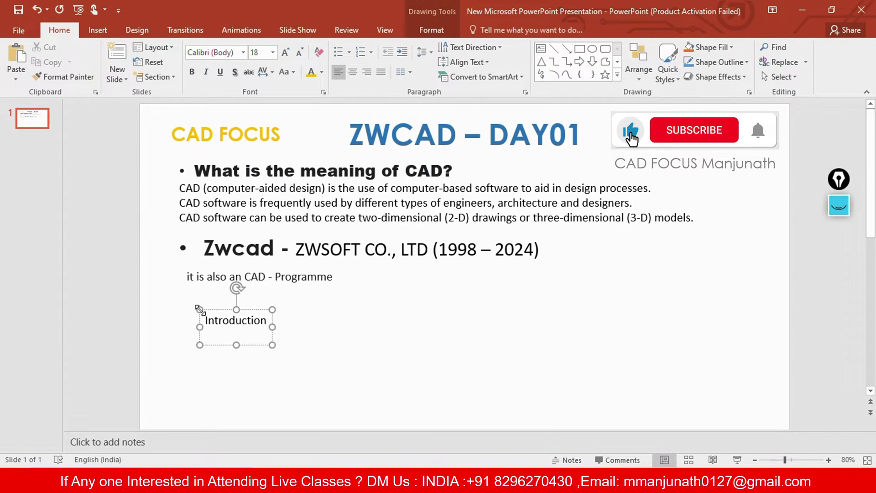
type("soft")
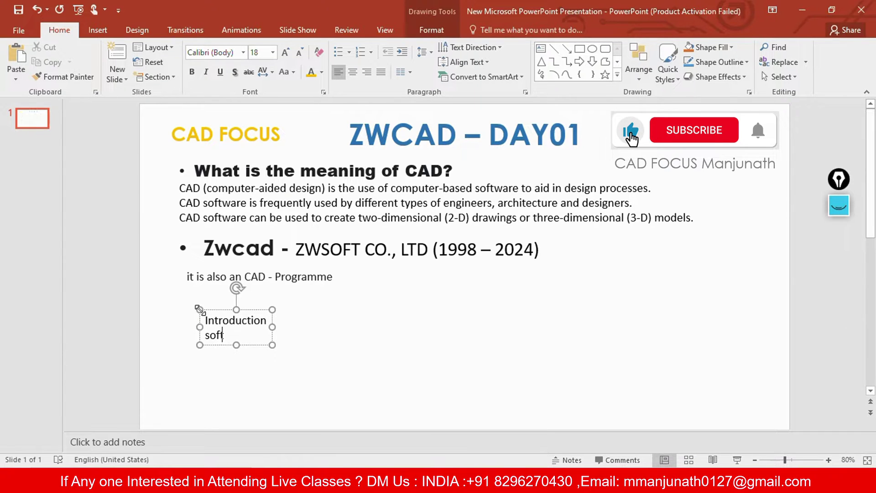
type("ware in")
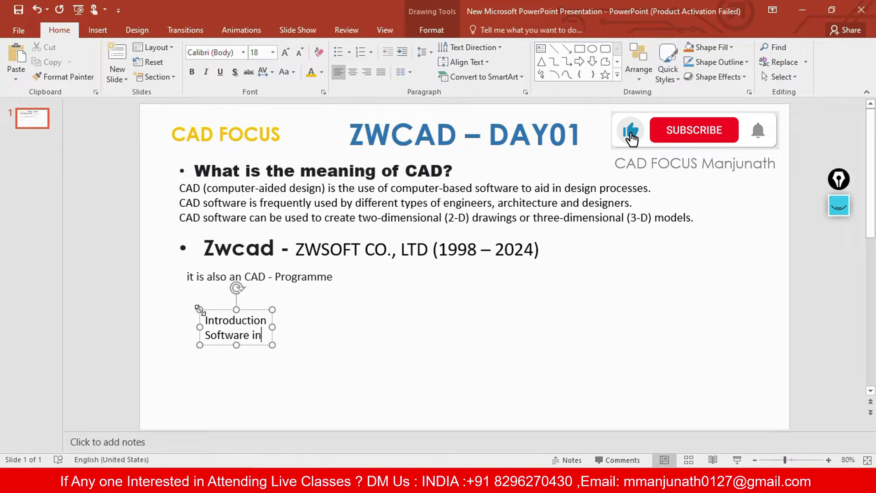
type("terface")
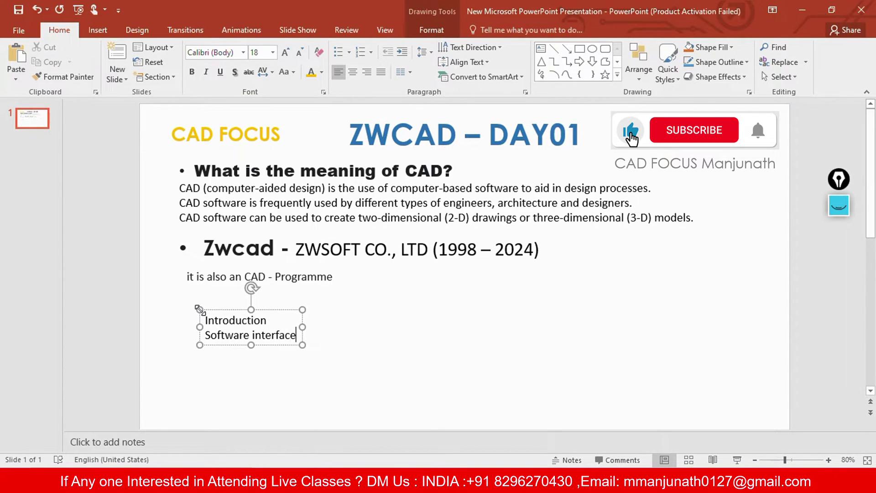
Add the lines 'How to change workspace from classic to ribbon' and 'project unit setup'.
key("Return")
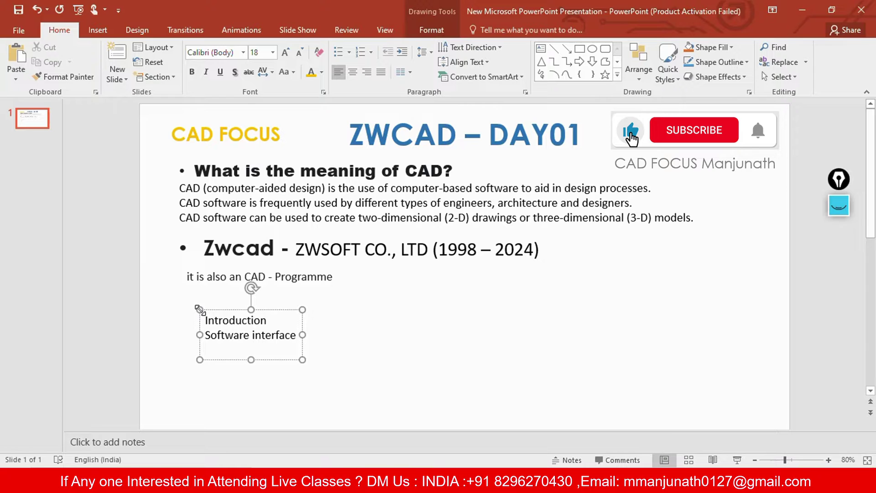
type("How t")
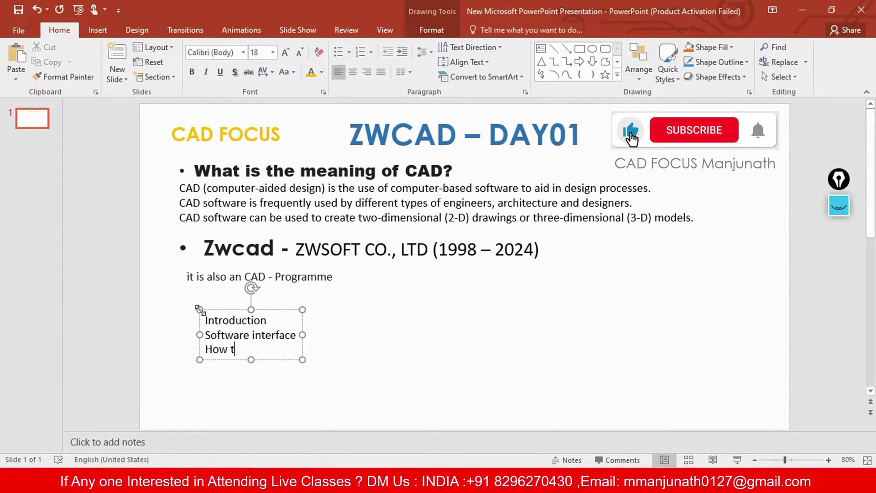
type("o change wor")
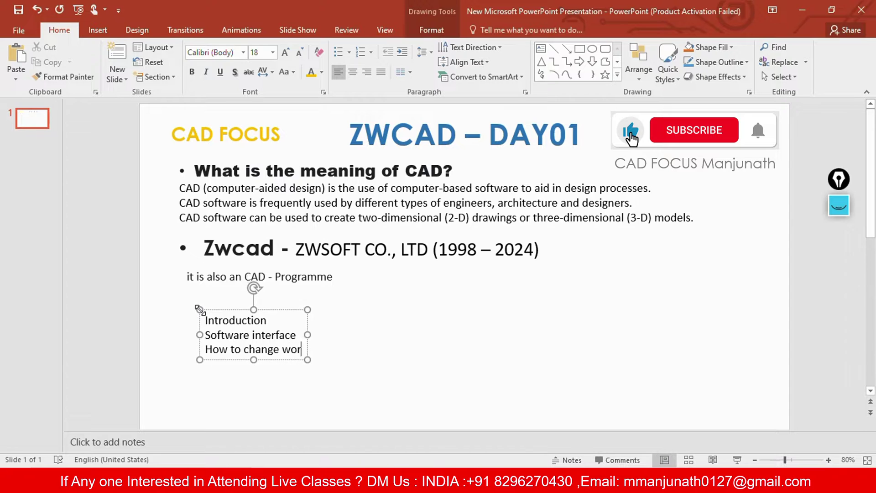
type("kspace")
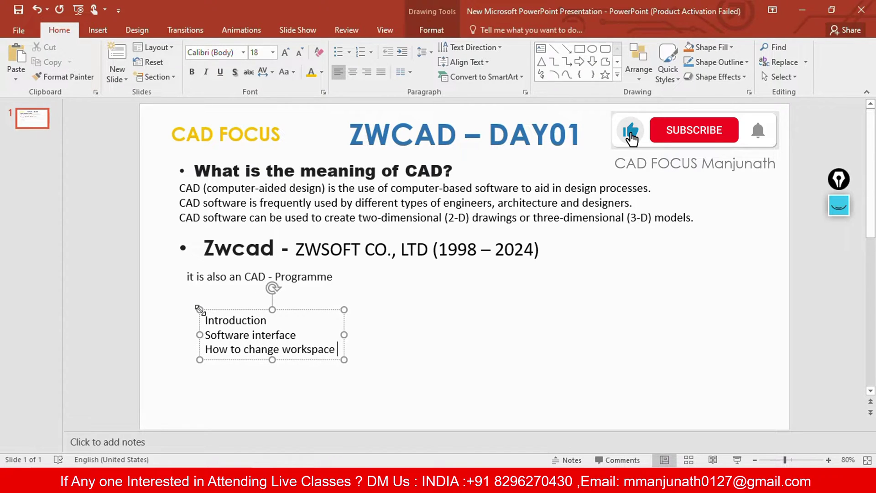
type(" fro")
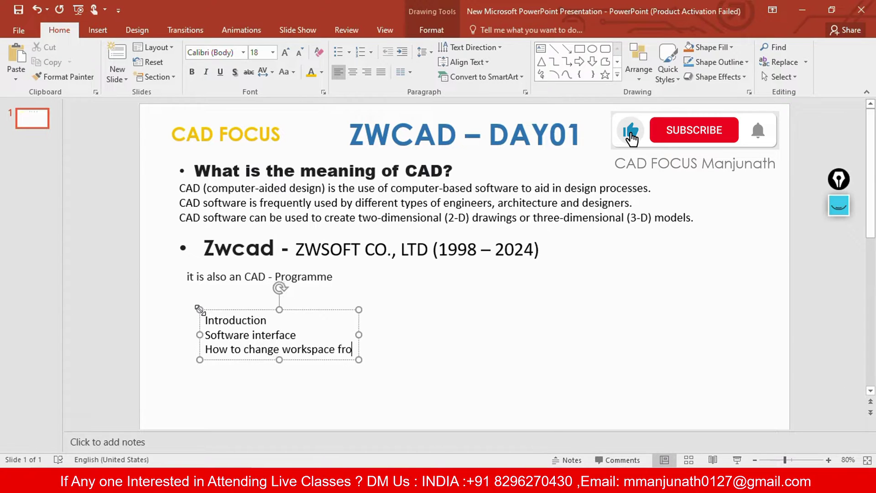
type("m")
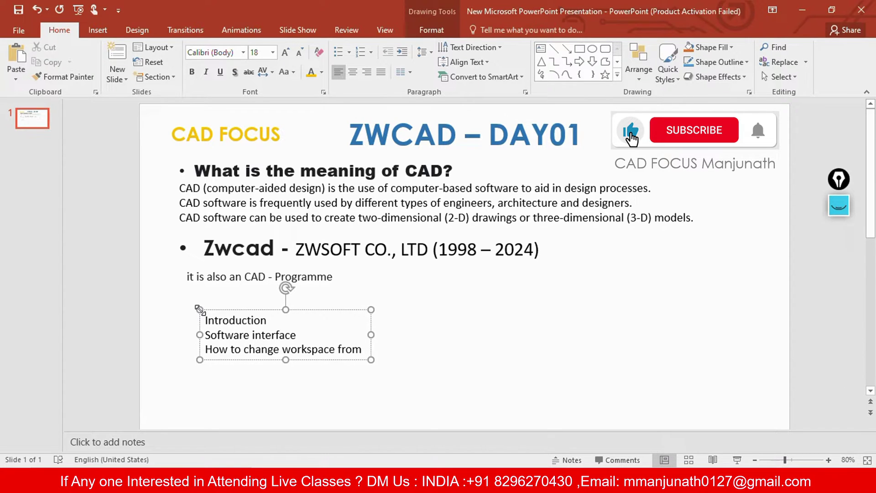
type(" clas")
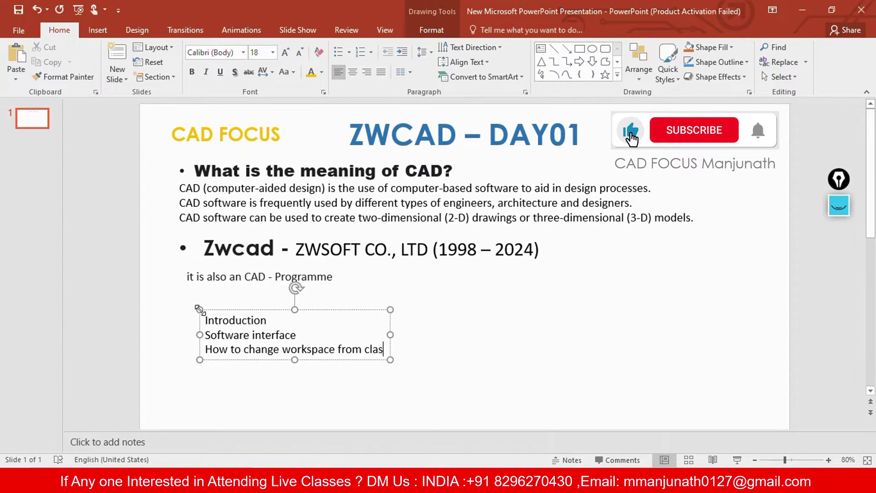
type("sic to")
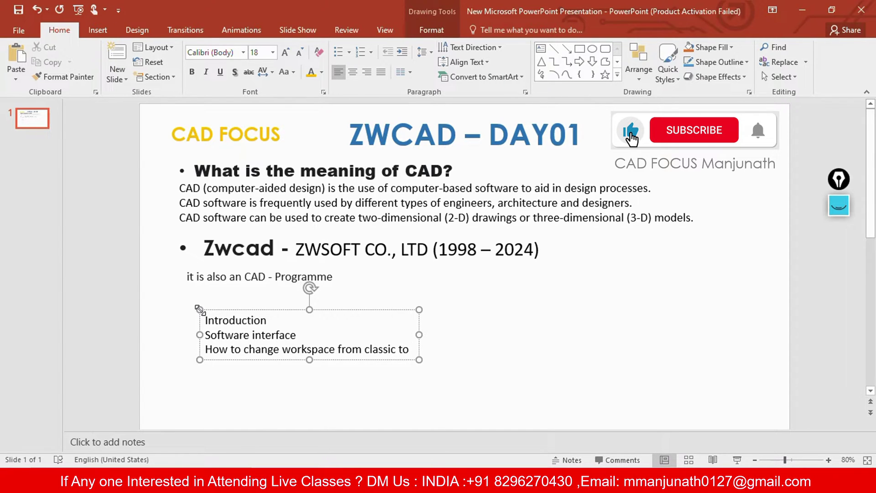
type(" ribbon")
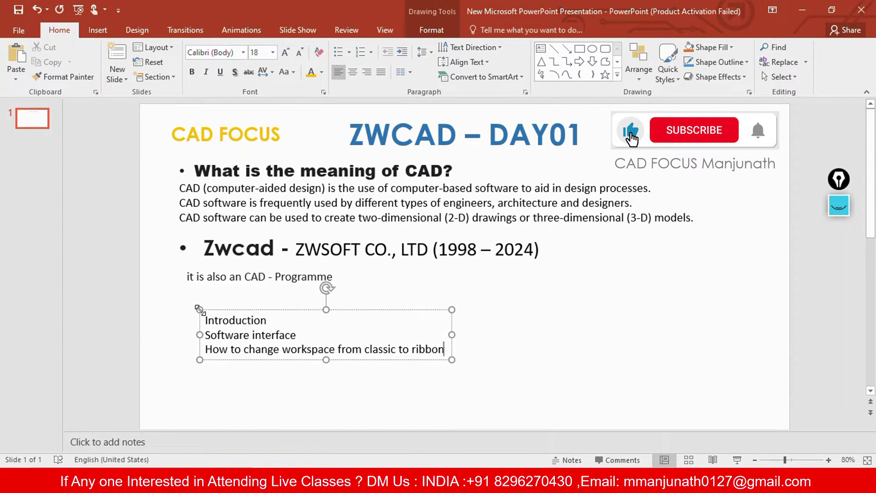
key("Return")
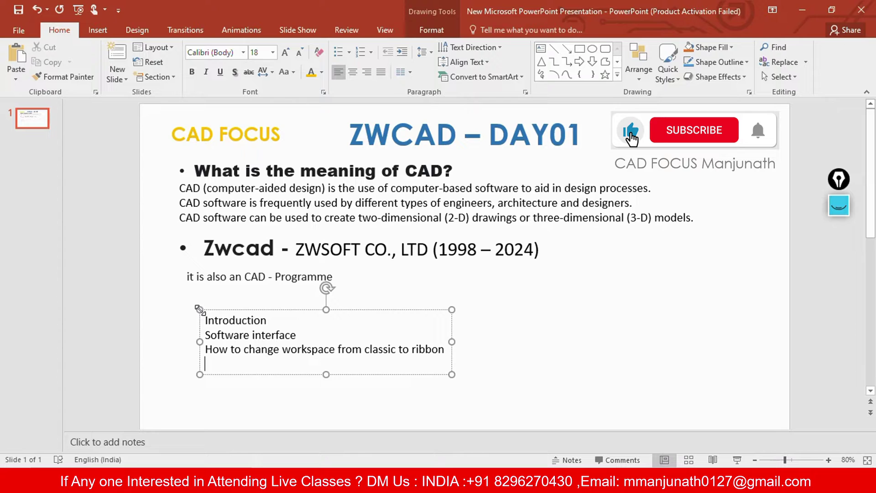
type("p")
type("ro")
type("ject u")
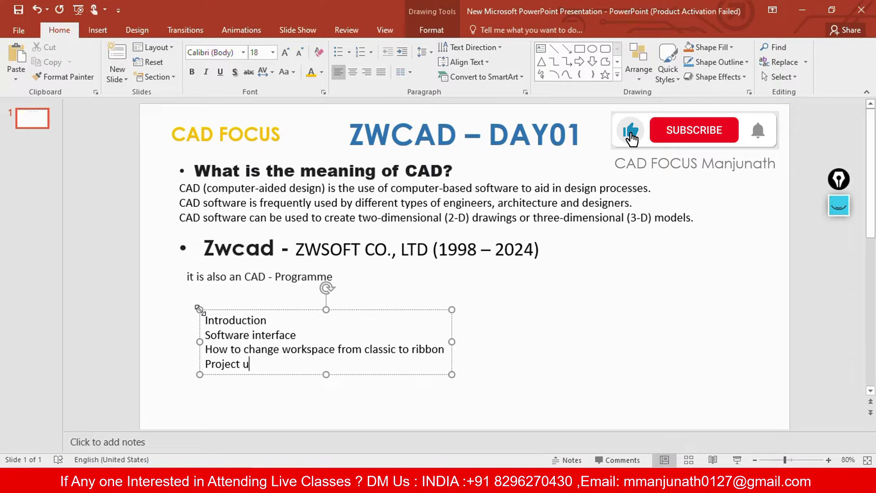
type("nit setup")
Enlarge all the topic text to size 28 and nudge the box up-left.
key("ctrl+a")
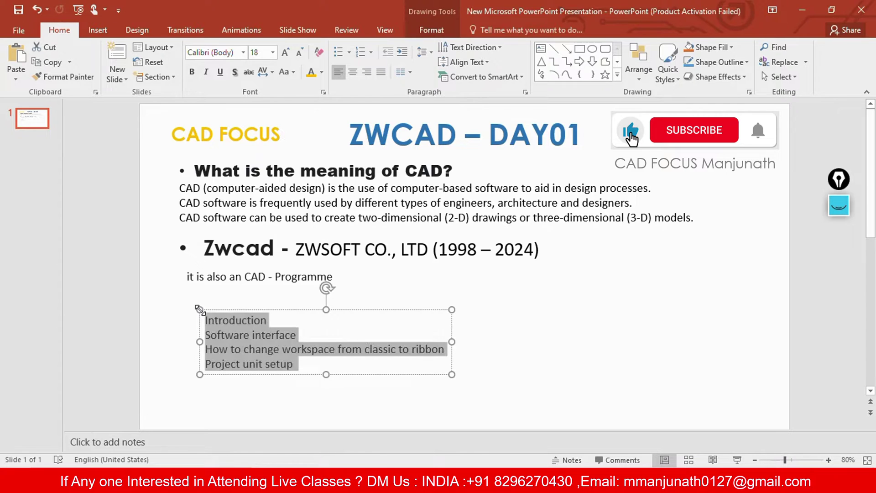
left_click(285, 53)
left_click(286, 54)
left_click(286, 53)
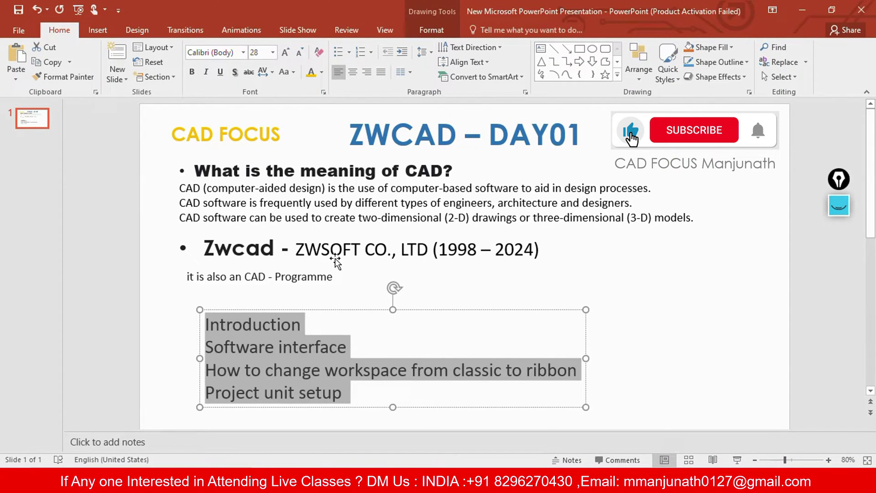
left_click_drag(336, 311, 323, 295)
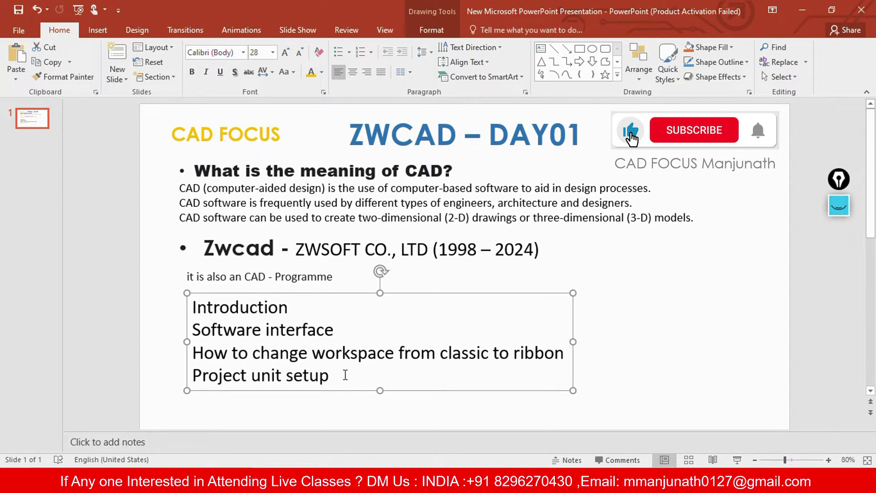
Give the four topic lines filled round bullets and deselect the box.
left_click_drag(337, 376, 192, 307)
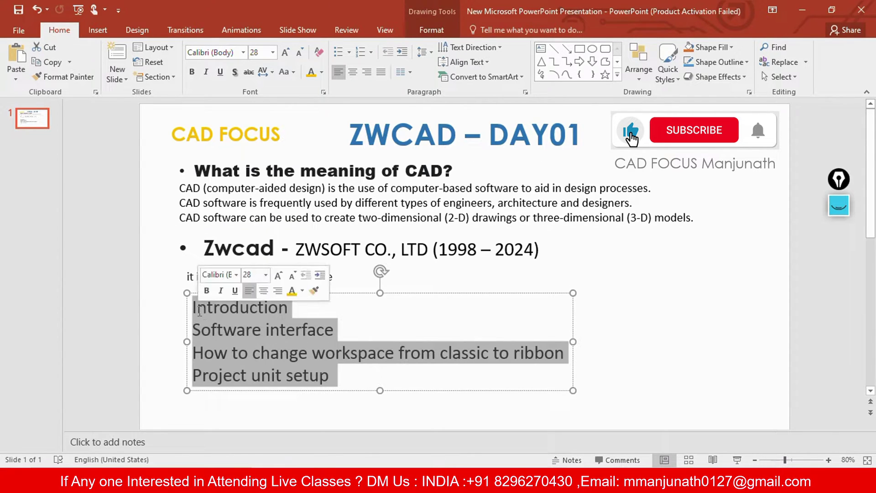
left_click(347, 53)
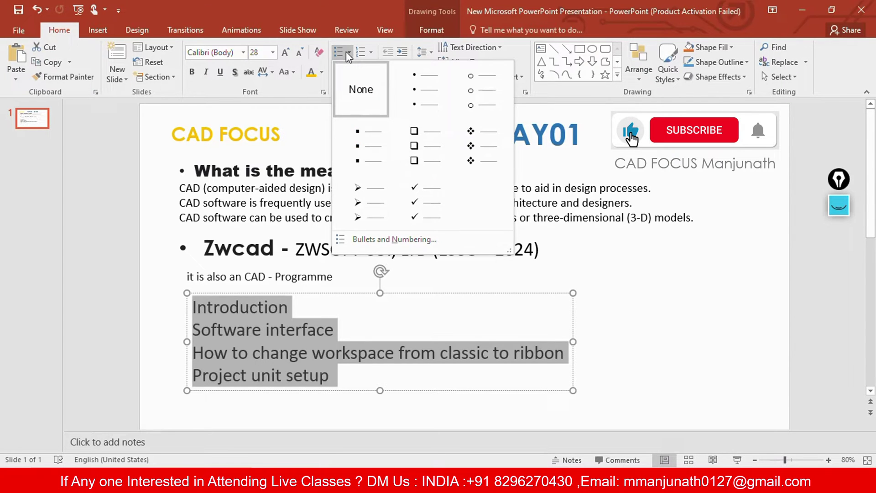
left_click(416, 89)
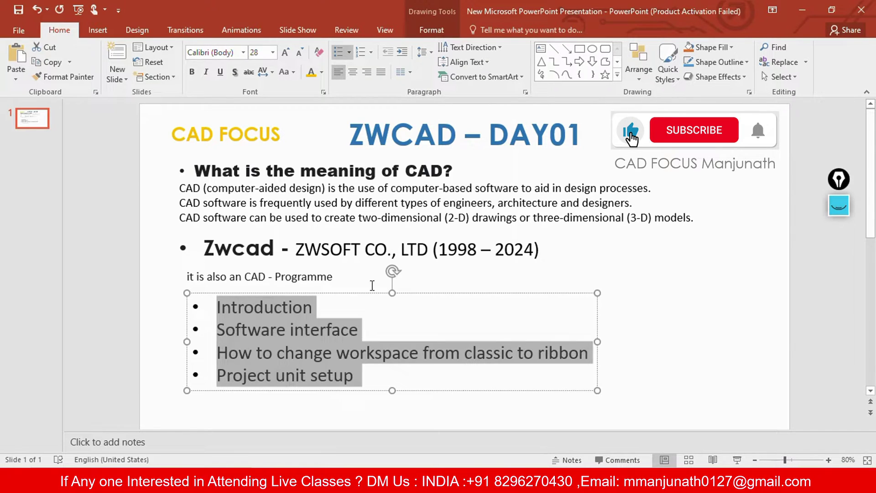
left_click(516, 374)
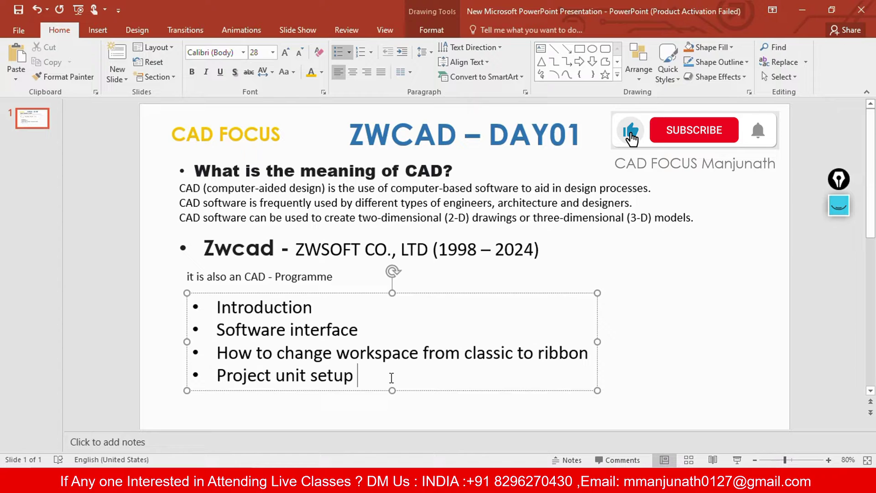
left_click(660, 378)
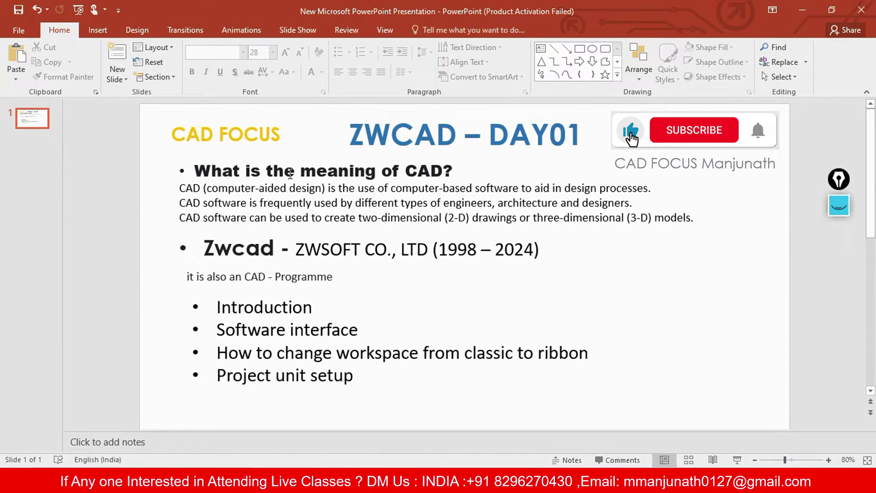
left_click(322, 254)
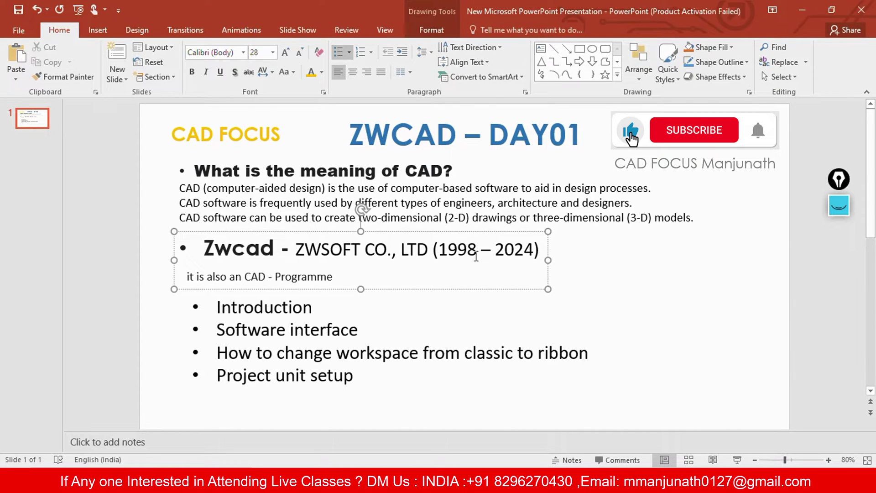
left_click(624, 296)
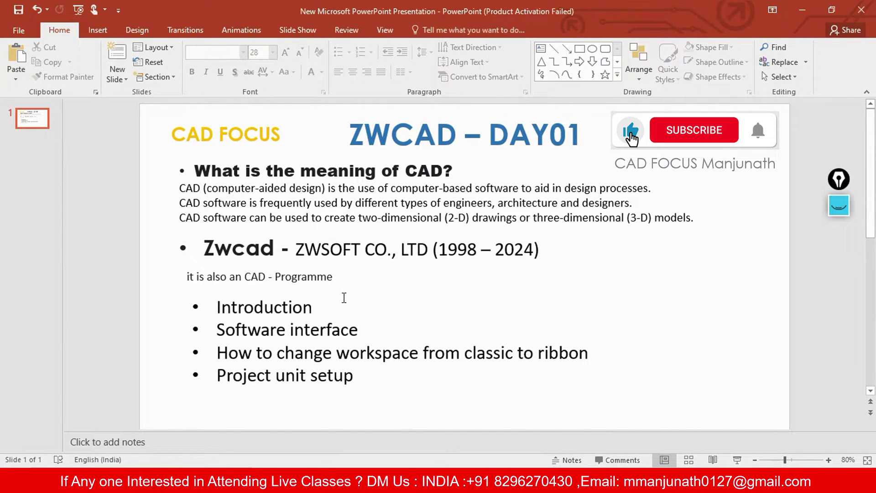
left_click(298, 279)
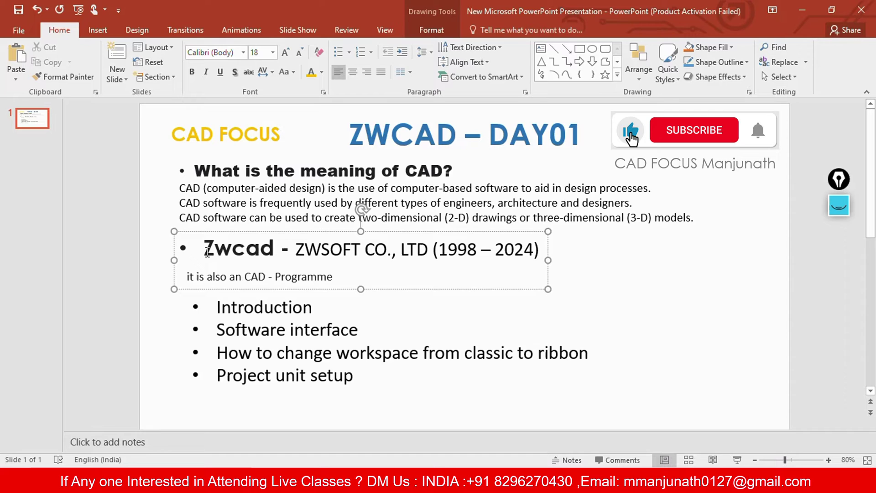
left_click(357, 273)
left_click(616, 308)
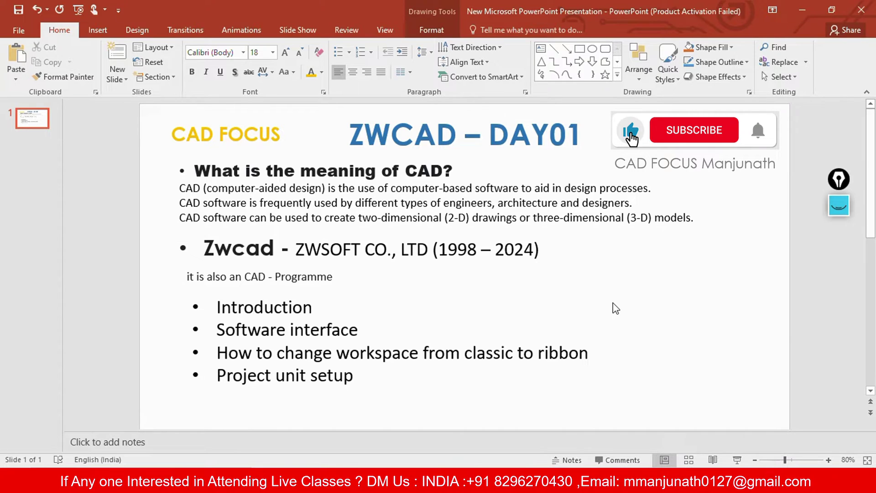
Minimize PowerPoint and launch ZWCAD 2024 from the desktop as a 30-day trial.
left_click(804, 9)
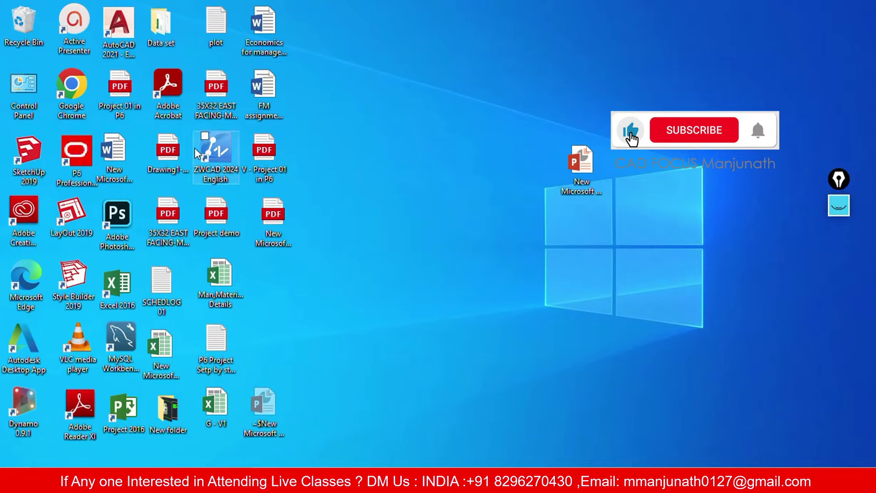
left_click(218, 157)
double_click(217, 153)
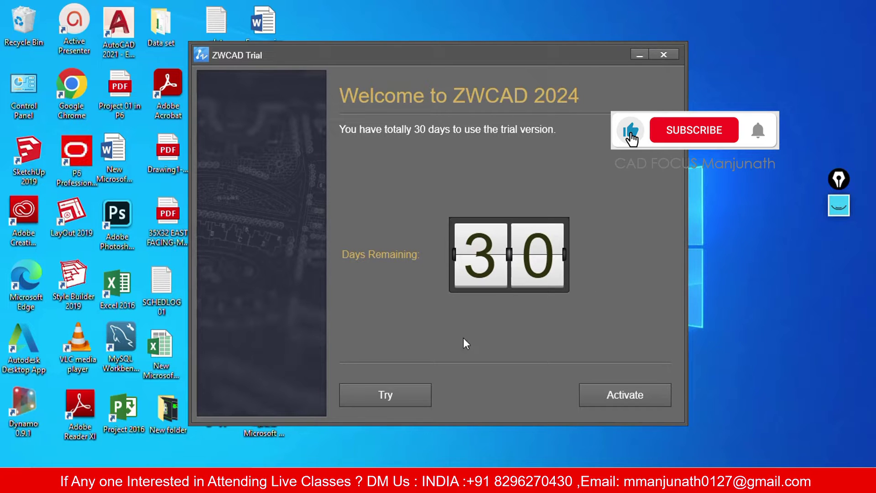
left_click(402, 399)
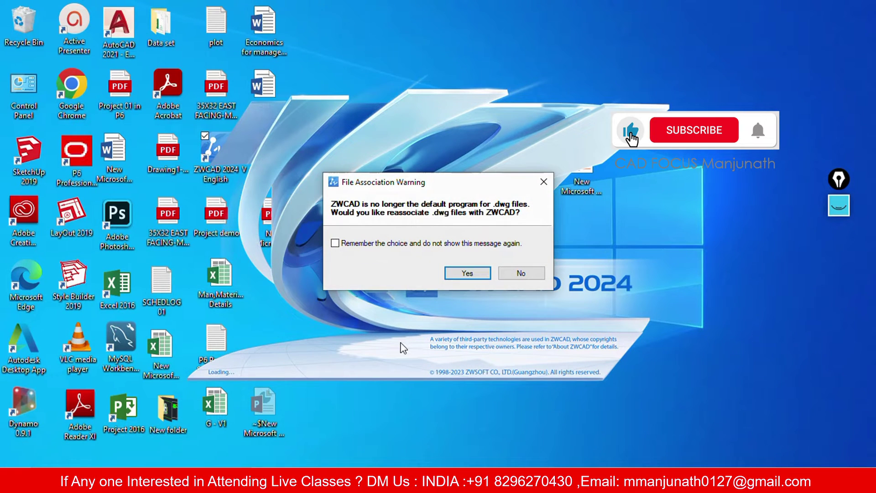
Tick 'Remember the choice' and associate .dwg files with ZWCAD.
left_click(335, 243)
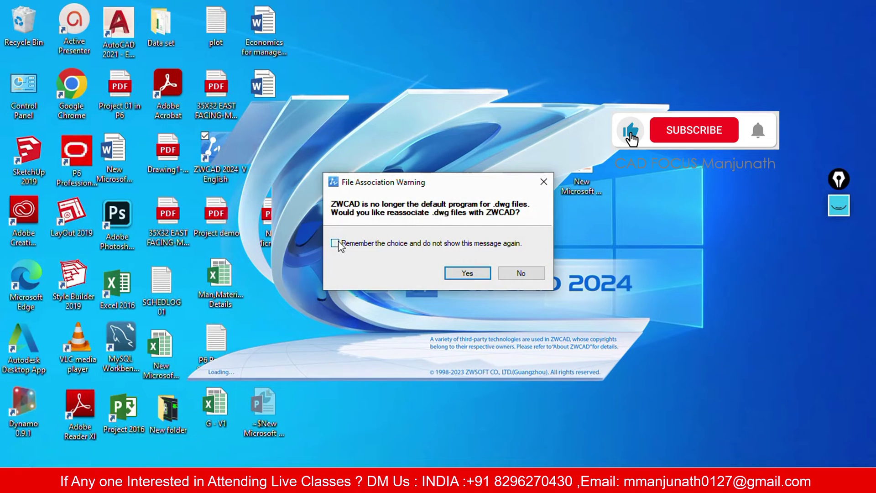
left_click(478, 274)
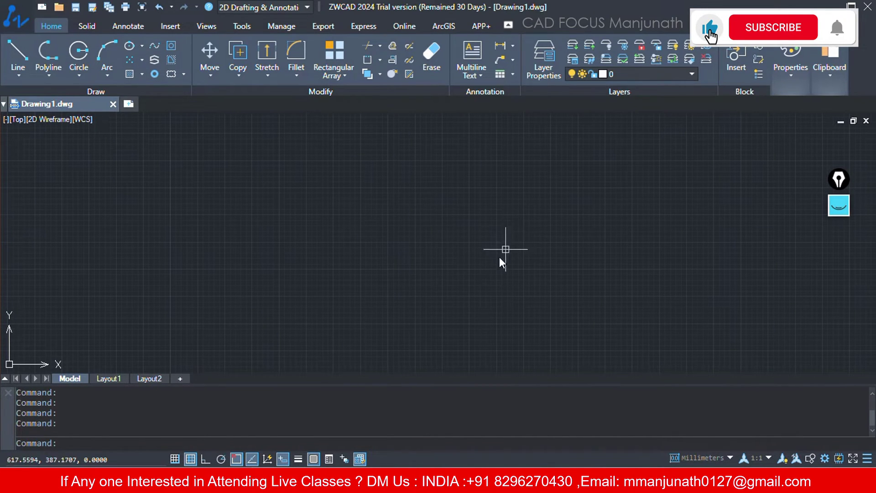
With the yellow annotation highlighter, circle the ZWCAD logo and underline the quick-access toolbar.
left_click(839, 206)
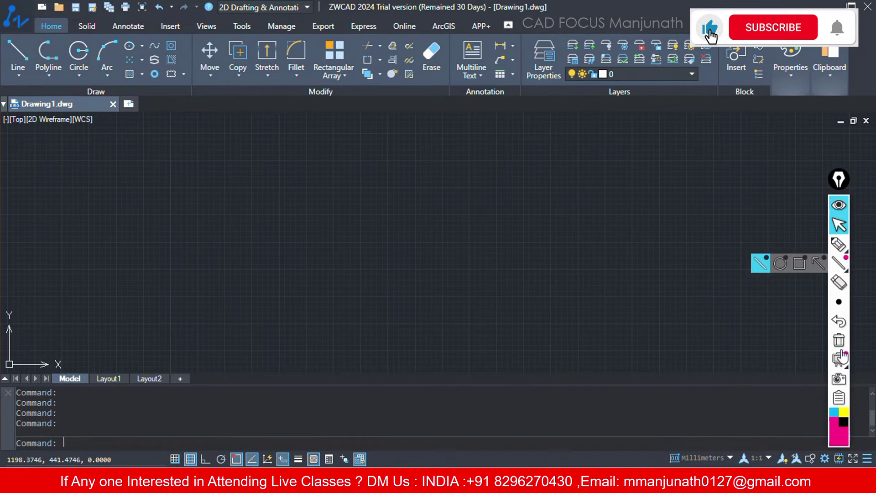
mouse_move(850, 243)
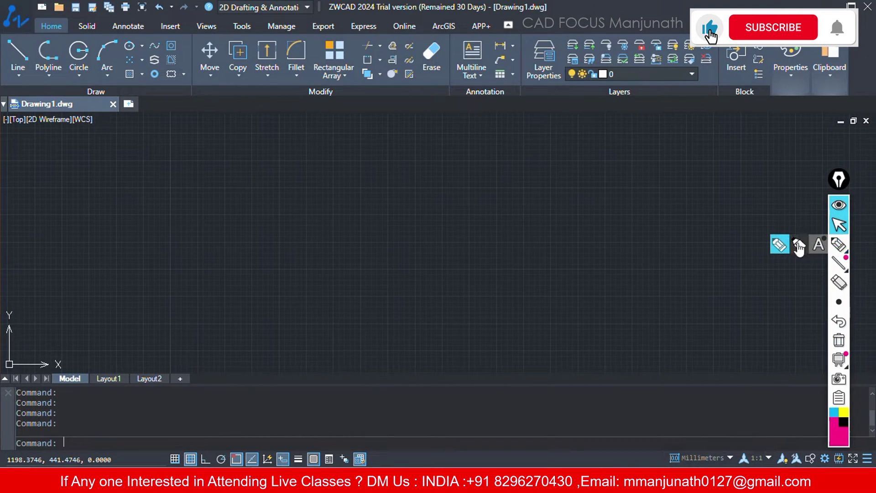
left_click(783, 246)
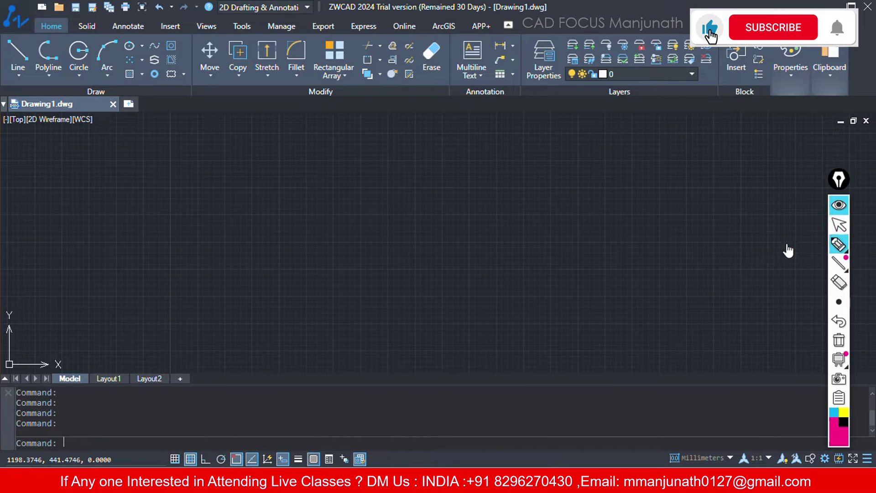
left_click(844, 412)
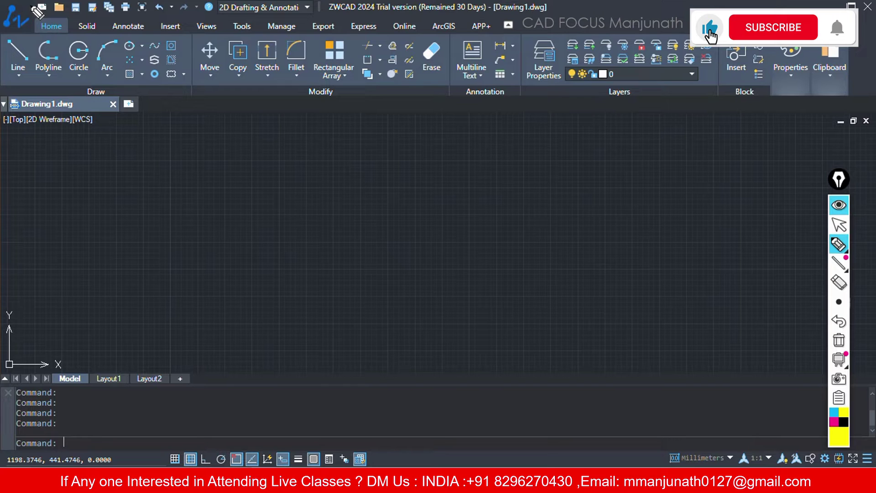
mouse_move(31, 6)
left_mouse_down()
mouse_move(6, 7)
mouse_move(4, 20)
mouse_move(25, 33)
mouse_move(31, 8)
left_mouse_up()
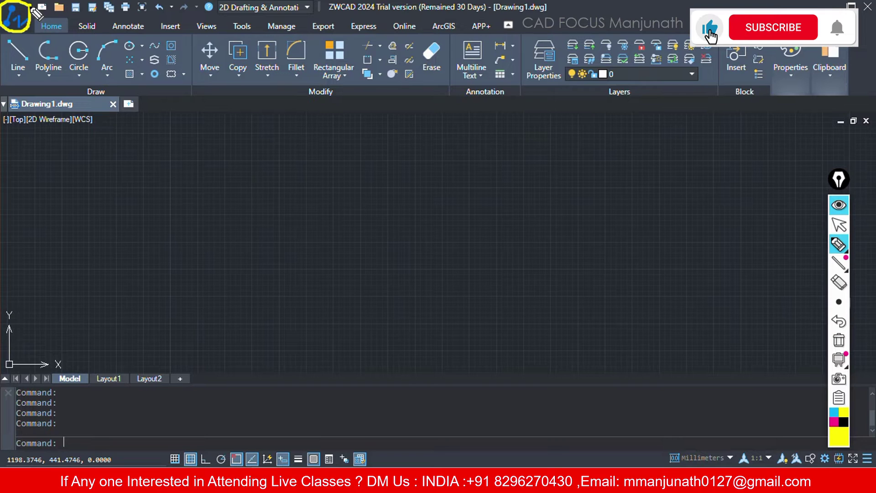
mouse_move(32, 19)
left_mouse_down()
mouse_move(315, 25)
mouse_move(321, 4)
mouse_move(316, 21)
mouse_move(464, 33)
mouse_move(578, 16)
left_mouse_up()
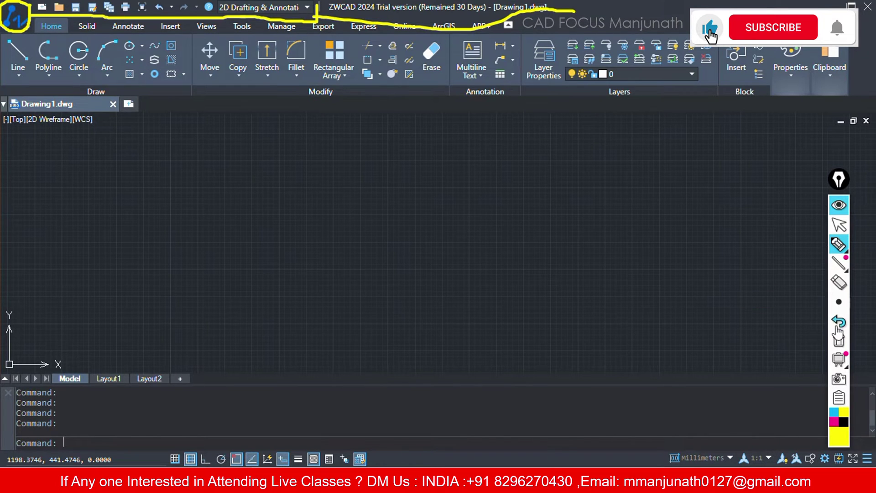
Undo the last stroke, underline the Export–Express tabs, and mark borders between ribbon panels.
left_click(839, 321)
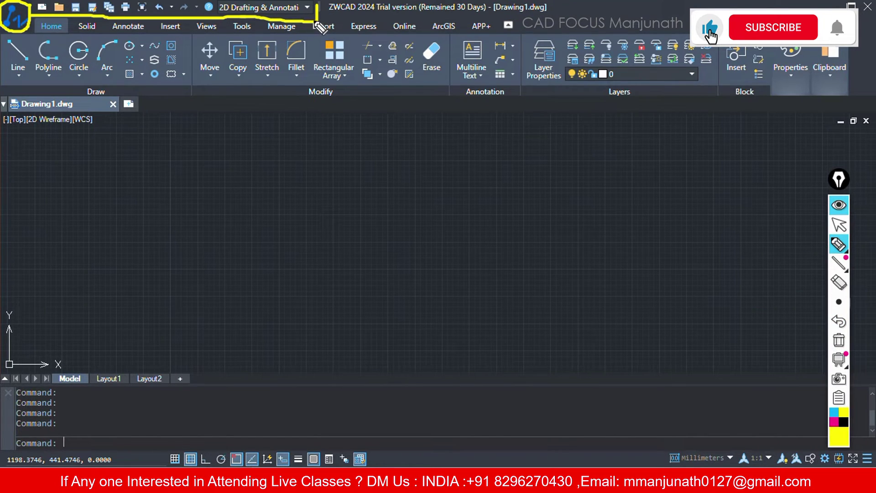
left_click_drag(318, 20, 520, 17)
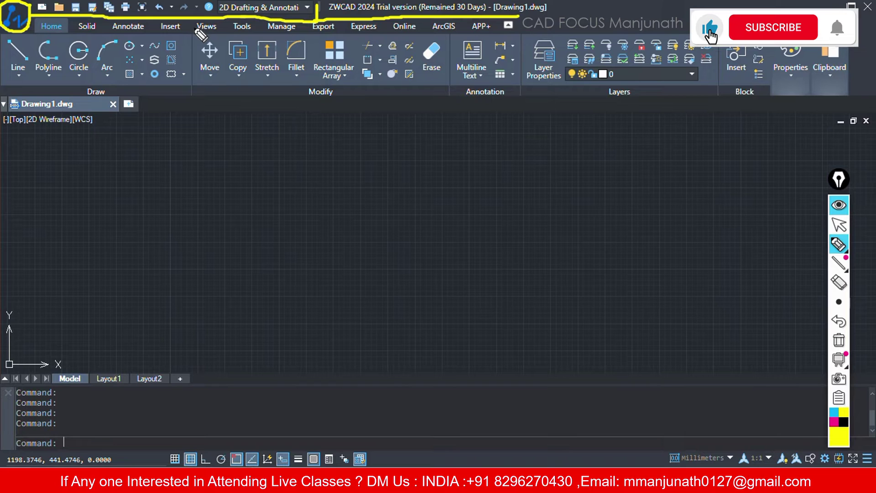
left_click_drag(192, 20, 189, 86)
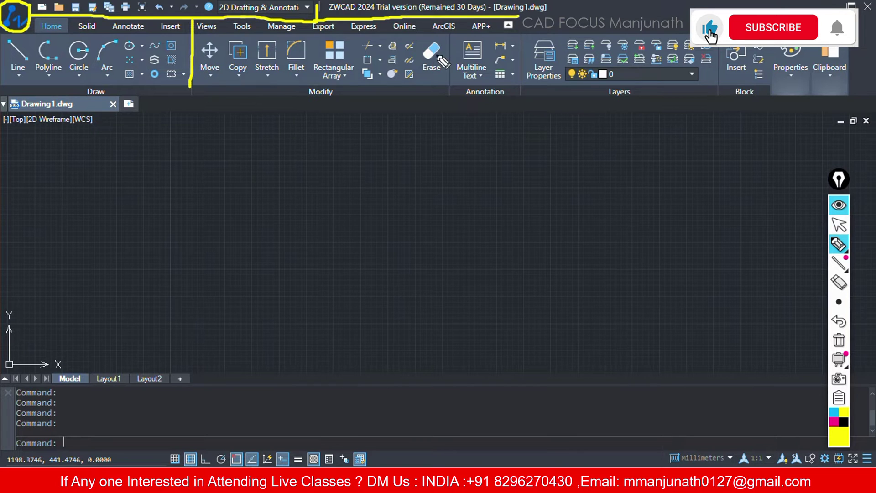
left_click_drag(451, 20, 450, 96)
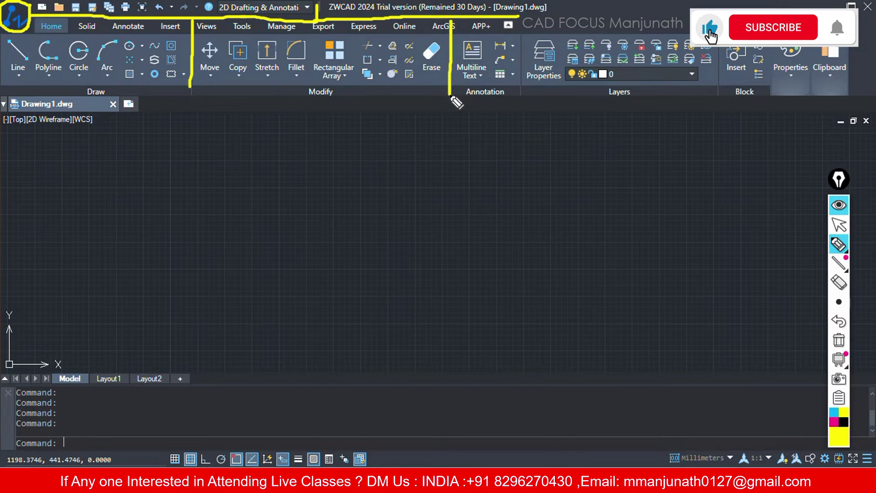
left_click_drag(521, 19, 525, 93)
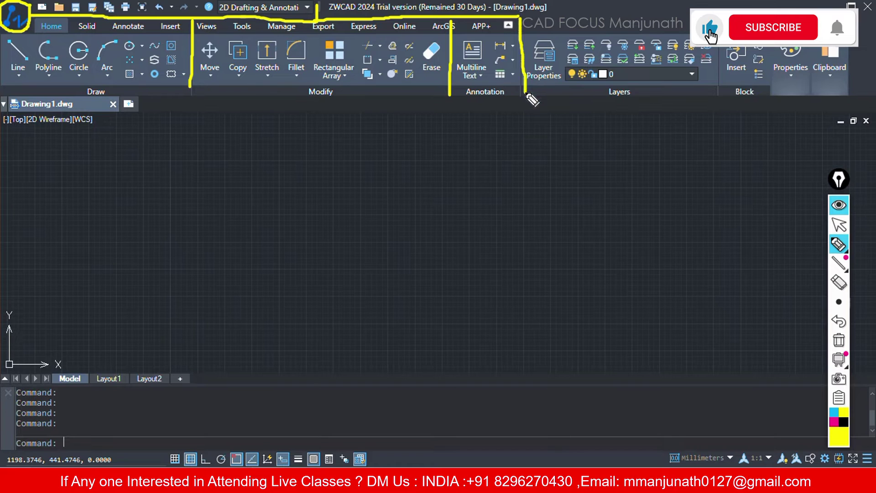
left_click_drag(720, 45, 720, 94)
left_click_drag(768, 46, 769, 96)
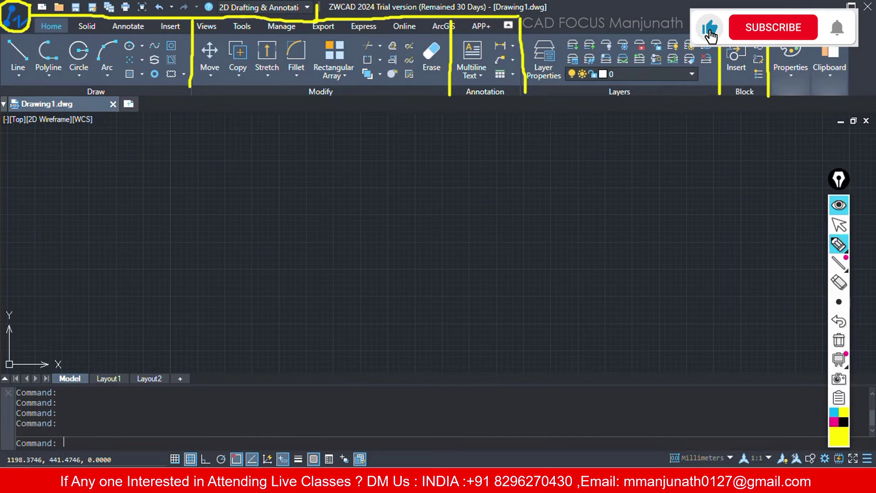
left_click_drag(805, 47, 805, 93)
Draw dividers beside the Home, Solid, Annotate and Insert tabs and scribble on the canvas.
left_click(483, 95)
left_click_drag(66, 18, 66, 33)
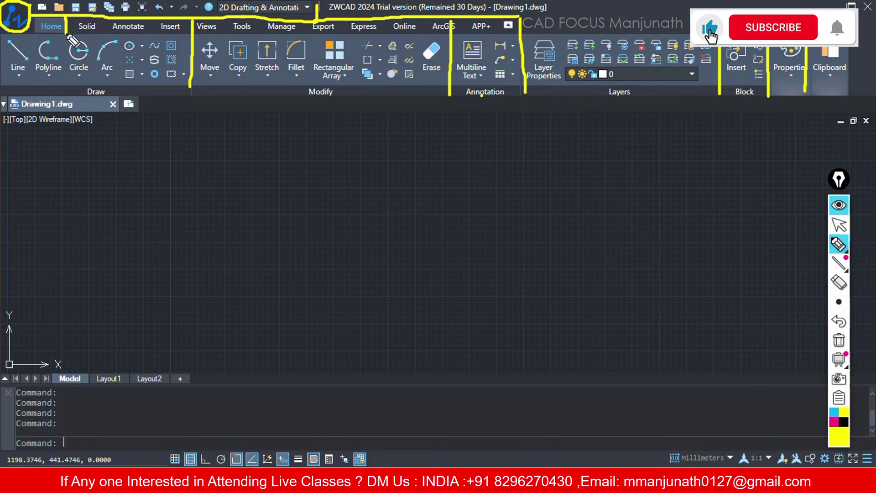
mouse_move(99, 20)
left_mouse_down()
mouse_move(99, 30)
mouse_move(150, 32)
left_mouse_up()
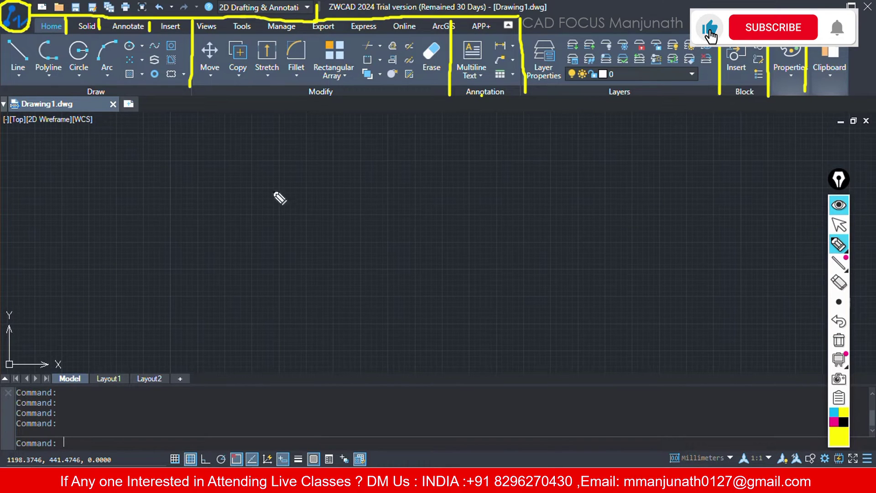
mouse_move(246, 190)
left_mouse_down()
mouse_move(380, 188)
mouse_move(375, 251)
mouse_move(484, 233)
mouse_move(637, 248)
left_mouse_up()
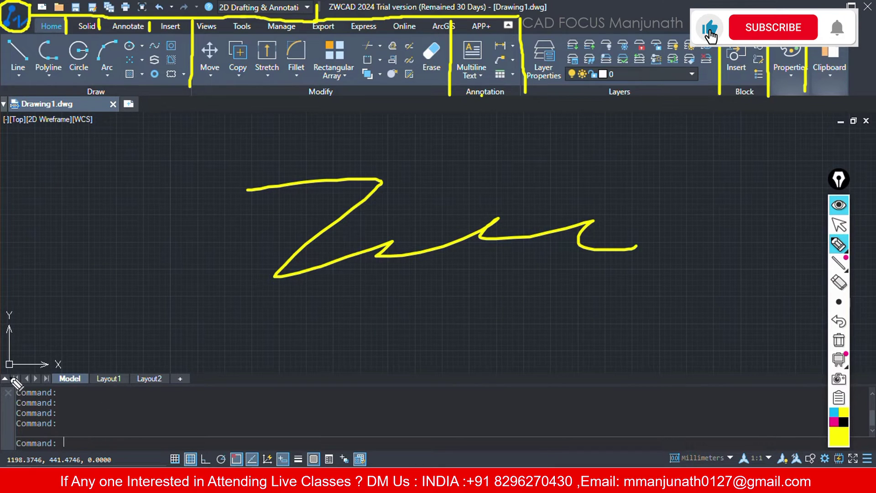
Outline the command line and viewport label, then erase all annotation ink with Delete.
mouse_move(5, 378)
left_mouse_down()
mouse_move(10, 446)
mouse_move(163, 429)
mouse_move(401, 452)
mouse_move(671, 462)
mouse_move(871, 430)
mouse_move(860, 392)
mouse_move(559, 416)
mouse_move(127, 393)
mouse_move(7, 398)
left_mouse_up()
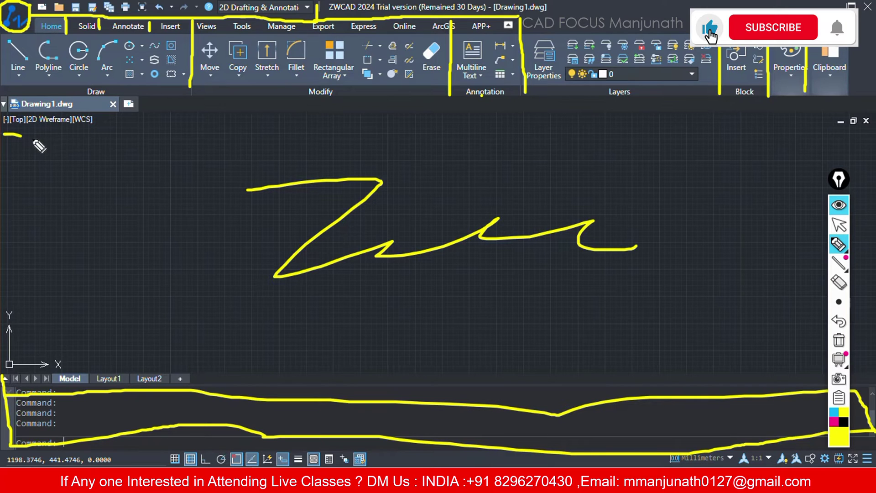
mouse_move(4, 134)
left_mouse_down()
mouse_move(118, 116)
mouse_move(45, 106)
mouse_move(10, 120)
mouse_move(9, 137)
left_mouse_up()
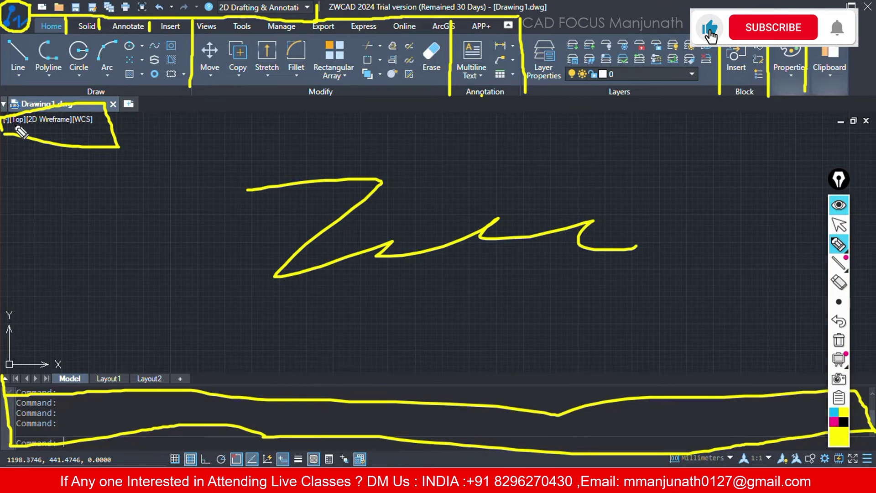
key("Delete")
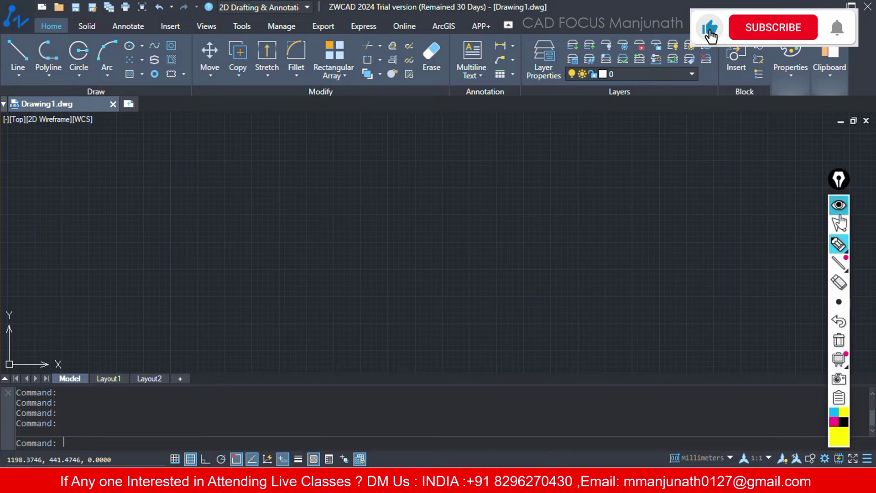
left_click(839, 207)
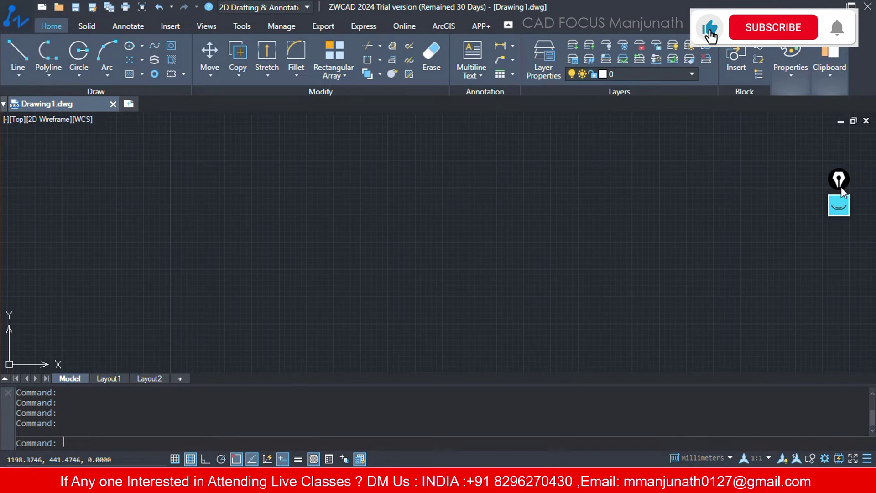
mouse_move(841, 182)
left_mouse_down()
mouse_move(858, 351)
mouse_move(861, 315)
left_mouse_up()
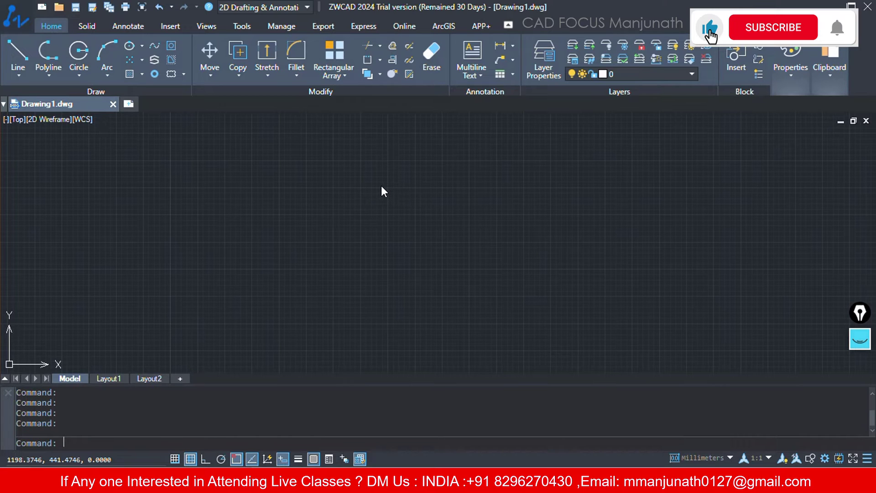
Choose the ZWCAD Classic workspace and close the Properties and QuickCalc panels.
left_click(298, 8)
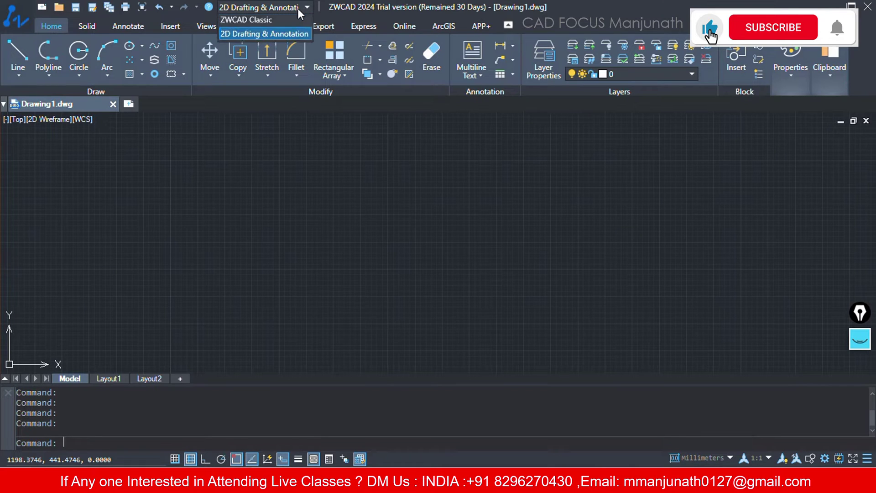
left_click(262, 21)
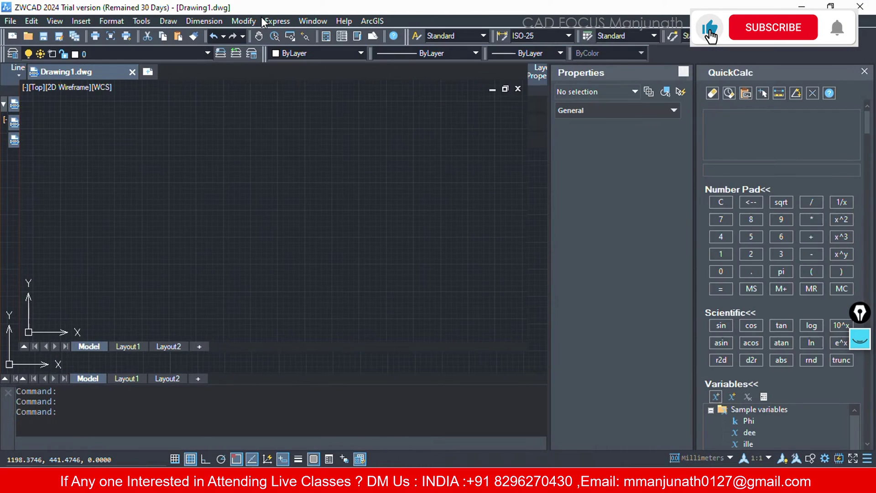
left_click(683, 72)
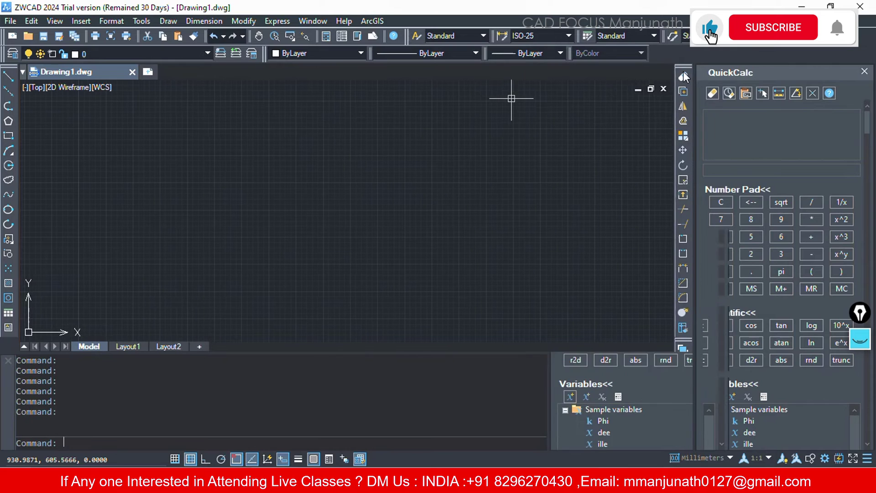
left_click(865, 72)
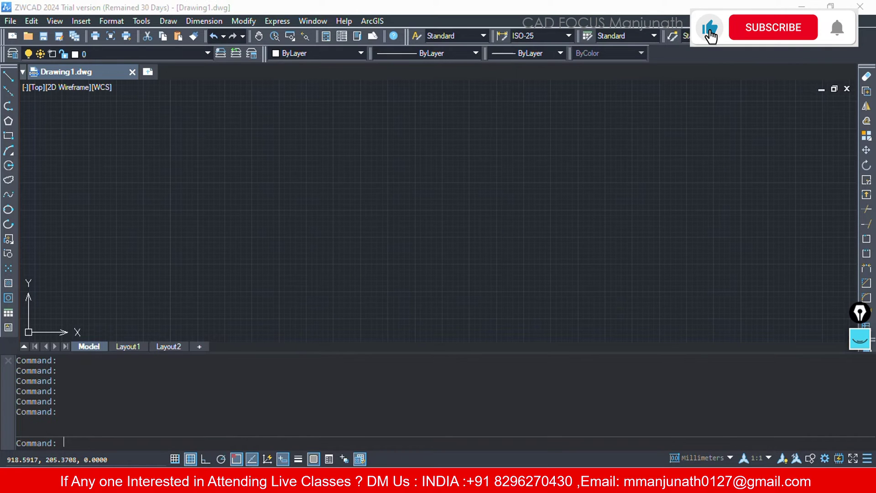
left_click(671, 492)
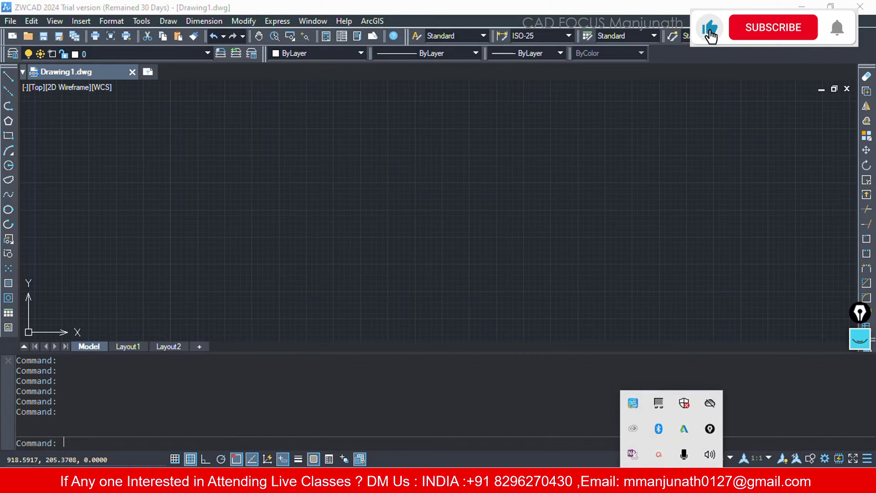
left_click(708, 457)
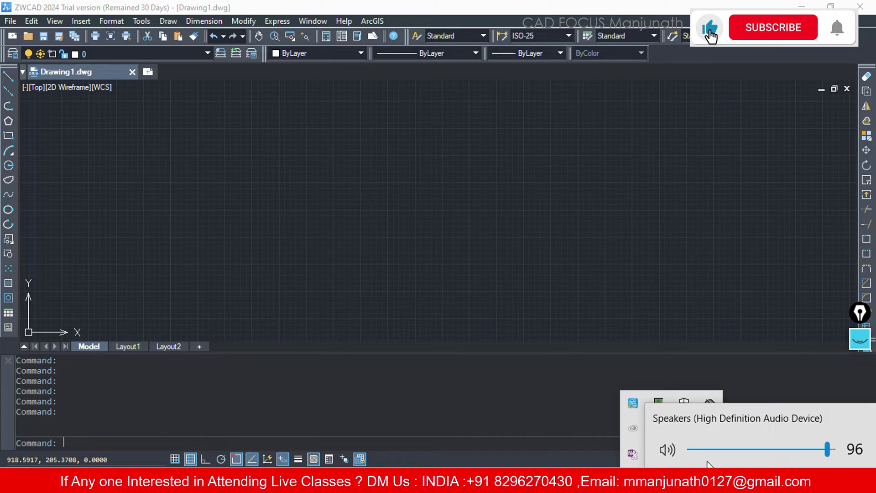
key("Escape")
key("Escape")
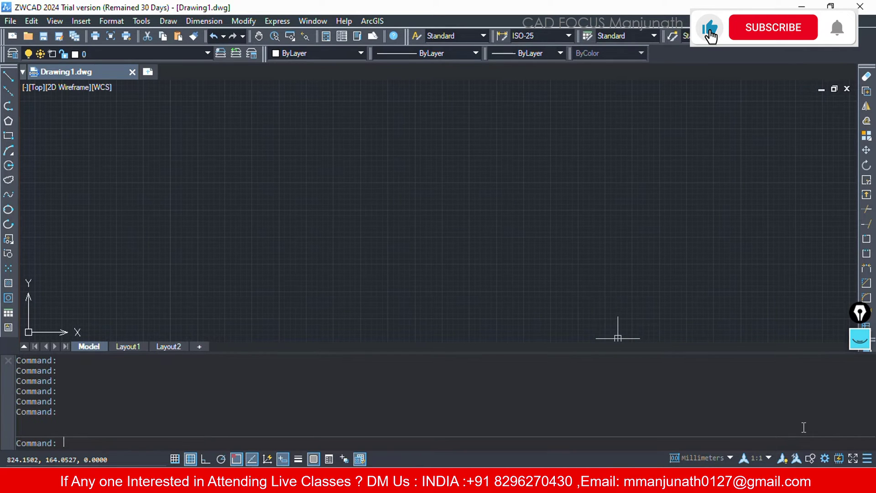
Pick 2D Drafting & Annotation from the status-bar workspace gear, glance at the slides, and return to the drawing.
left_click(825, 458)
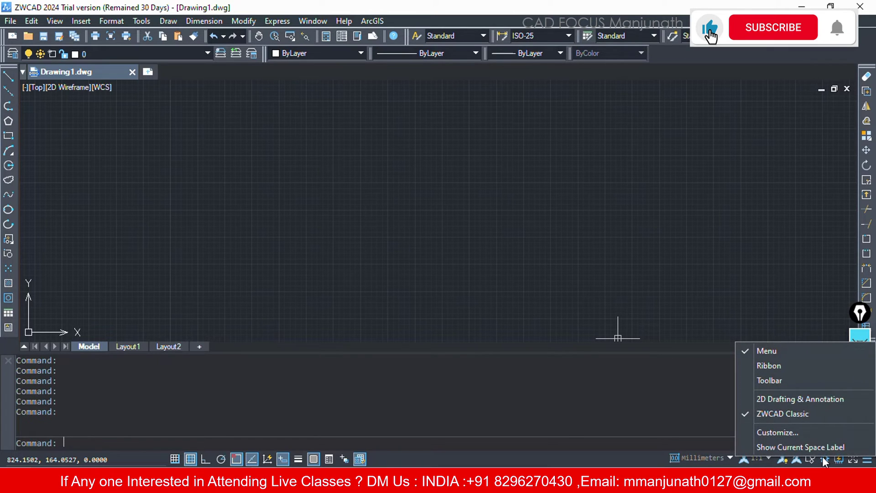
left_click(805, 404)
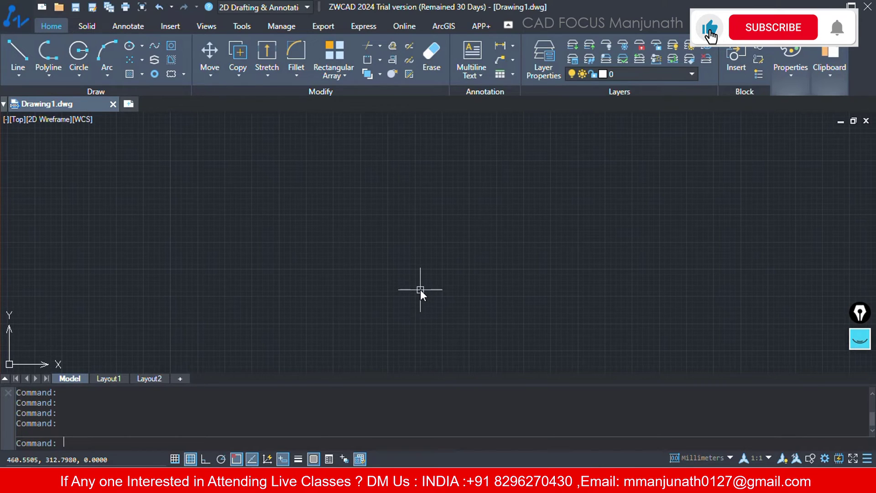
key("alt+Tab")
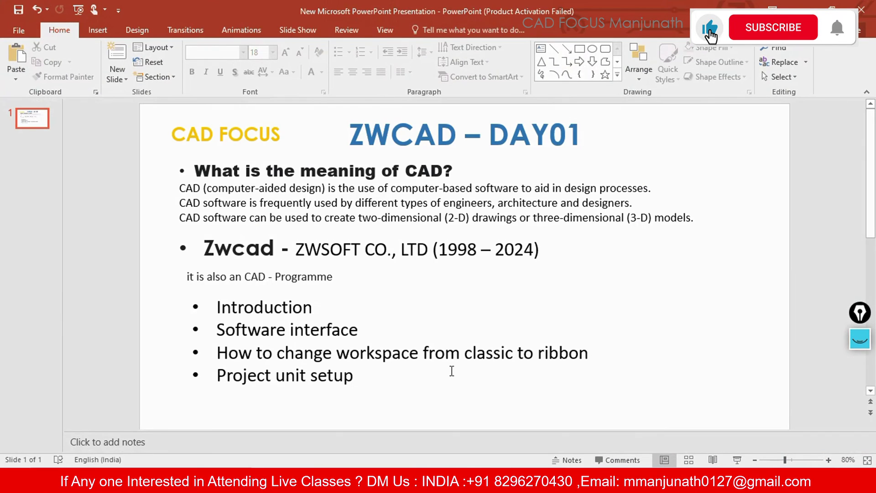
left_click(814, 6)
left_click(486, 286)
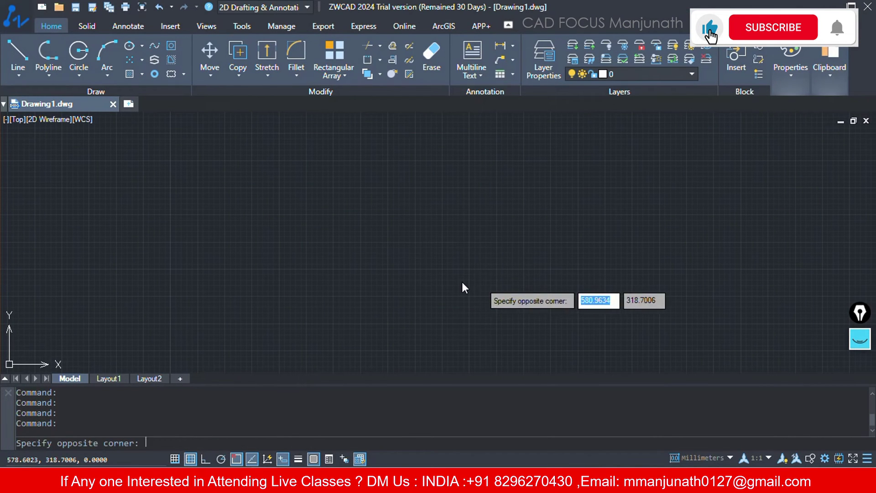
Open Drawing Units with UN and change length precision from 0.0000 to 0.00.
left_click(396, 246)
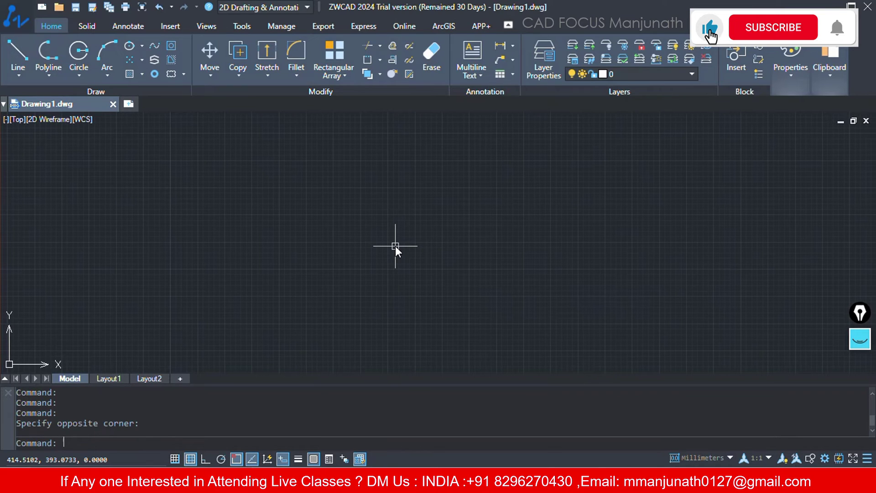
type("un")
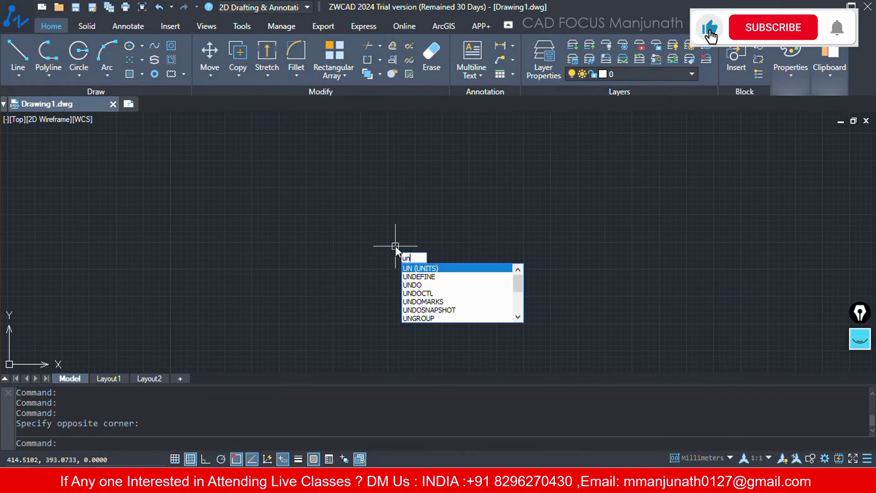
type("its")
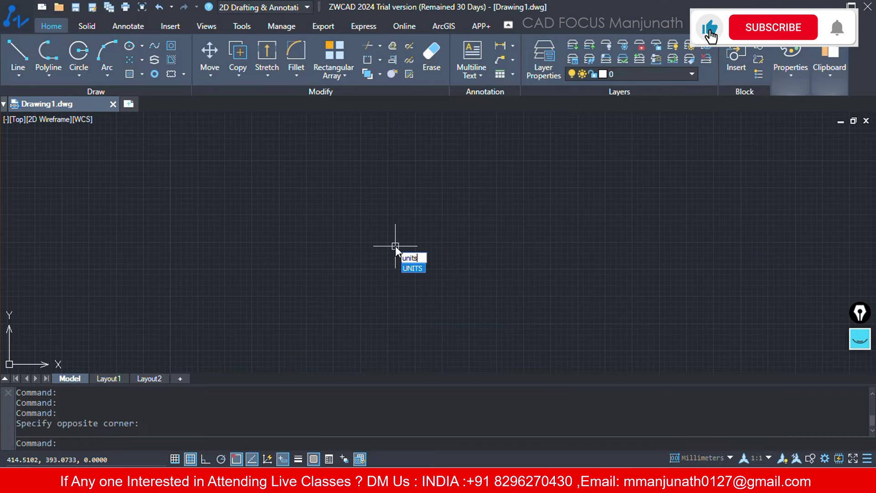
key("BackSpace")
key("BackSpace")
key("BackSpace")
key("BackSpace")
key("BackSpace")
type("un")
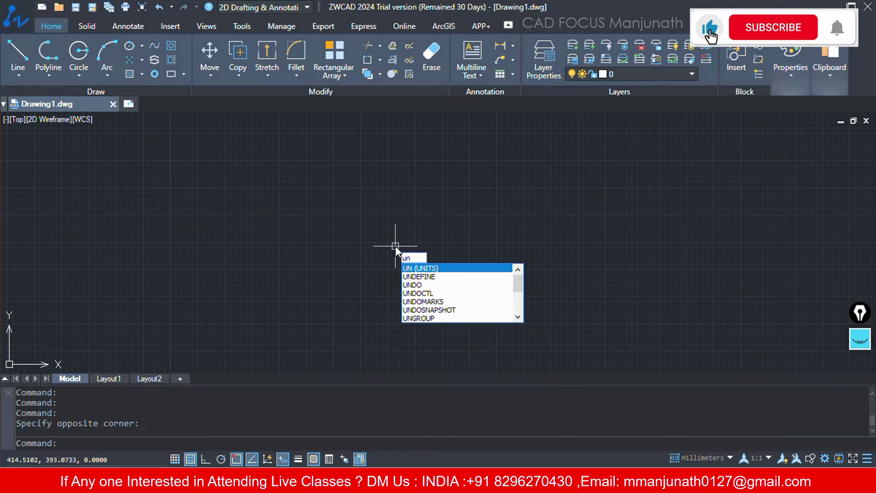
key("Return")
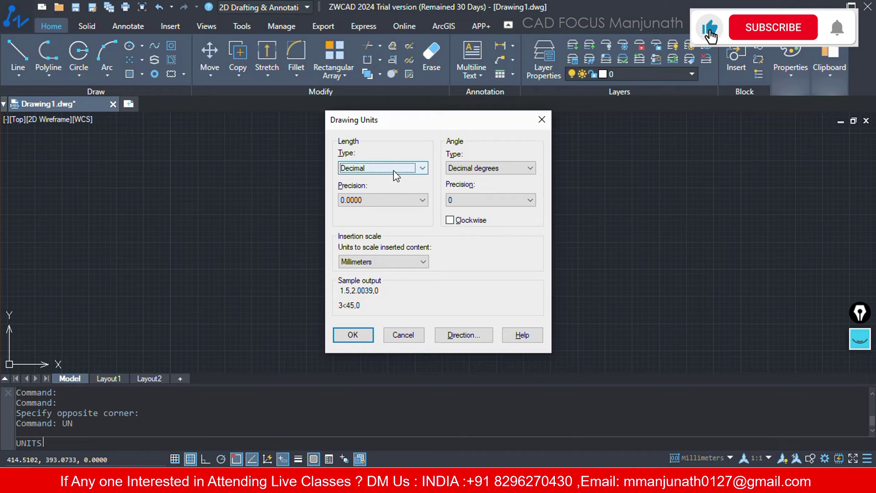
left_click(388, 201)
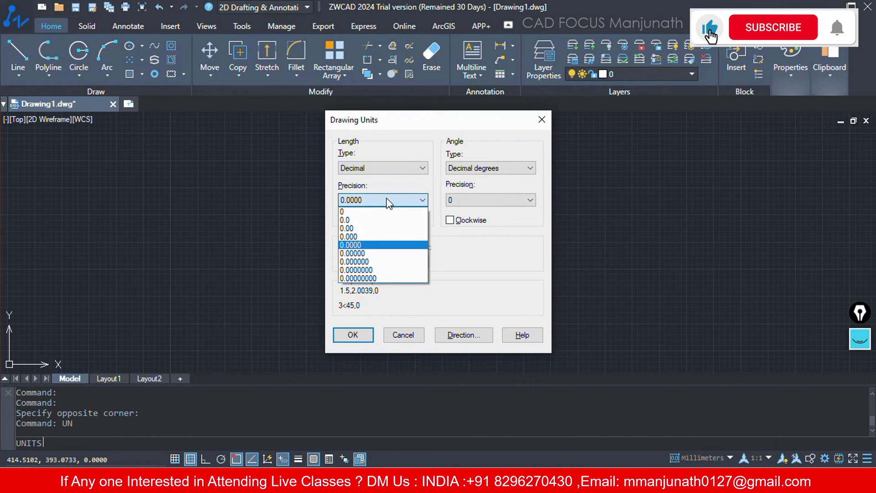
left_click(370, 228)
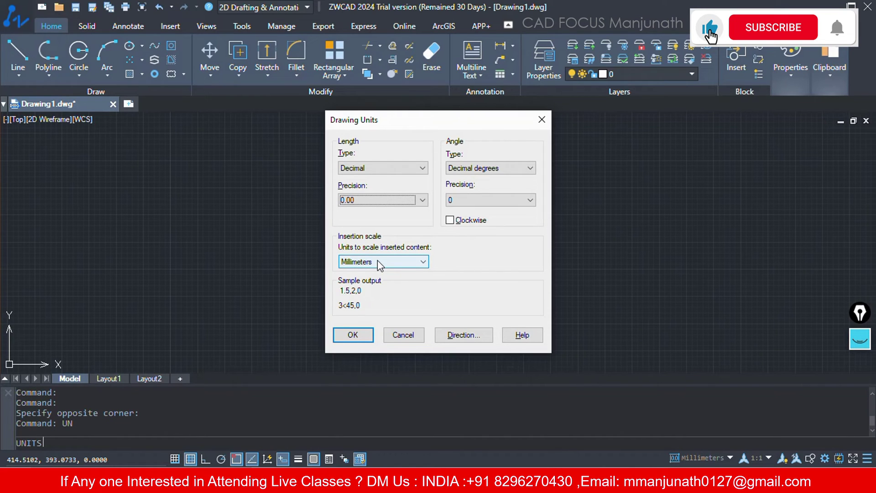
Apply the two-decimal units, then draw a 500-unit horizontal line with Ortho on.
left_click(352, 338)
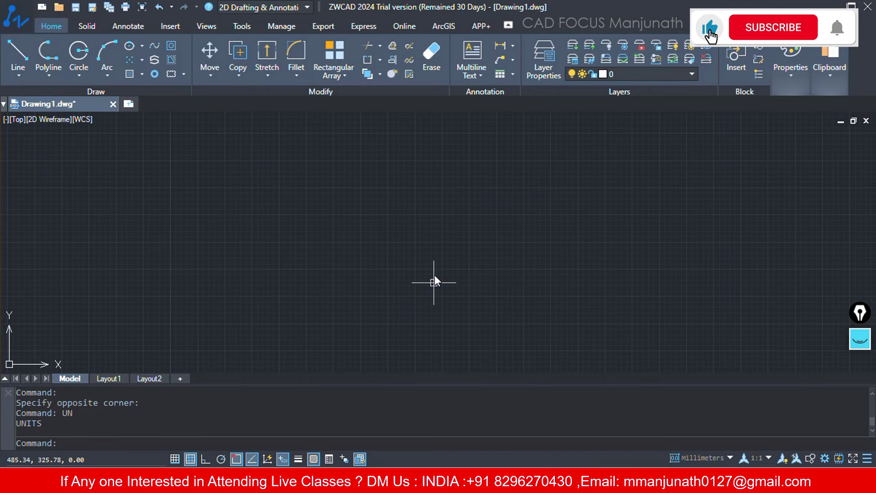
type("l")
key("Return")
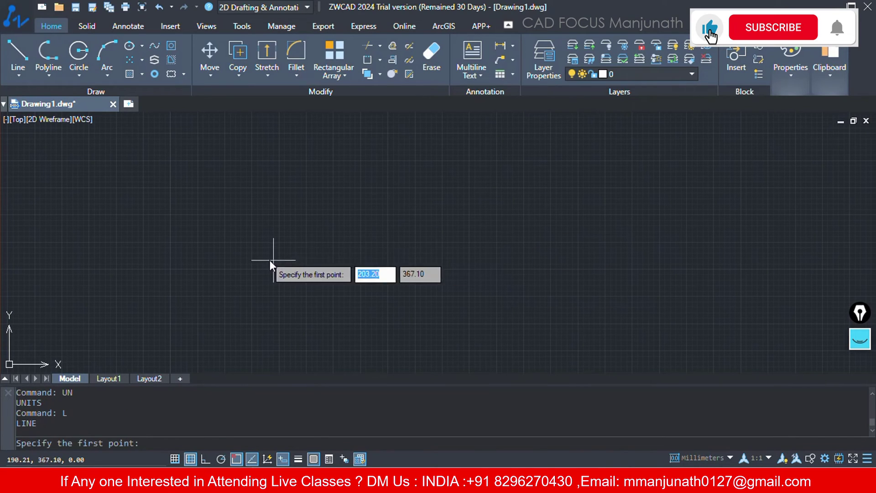
left_click(269, 233)
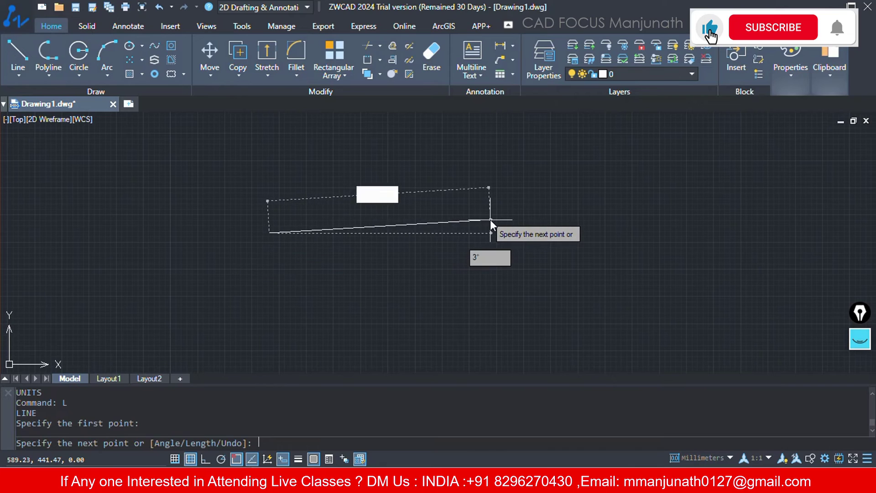
key("F8")
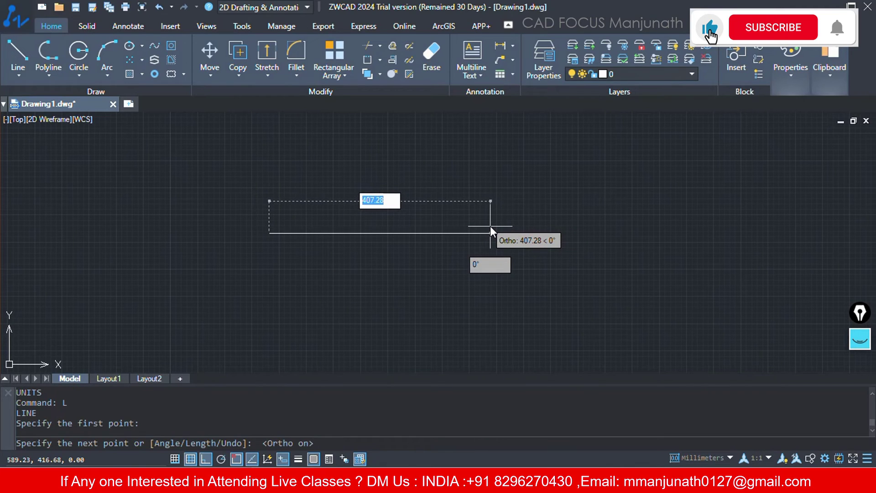
type("500")
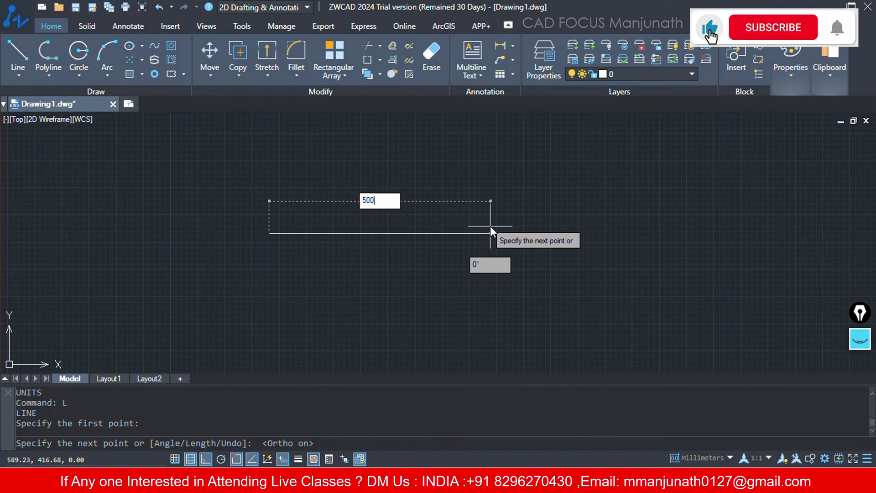
key("Return")
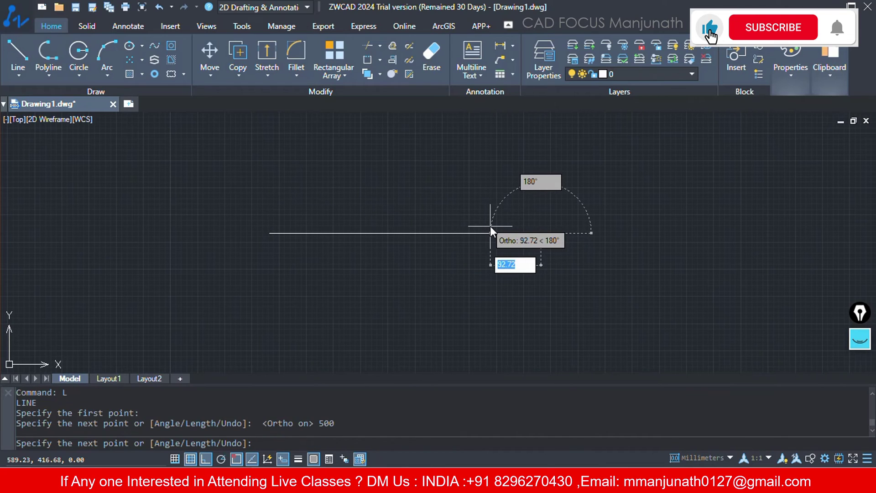
key("Return")
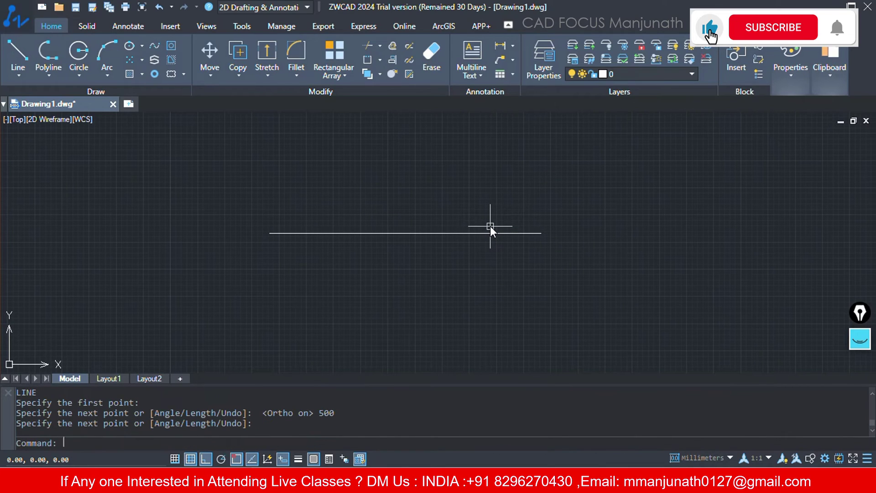
Measure the 500.00 line with DIST from its left endpoint, then cancel.
type("di")
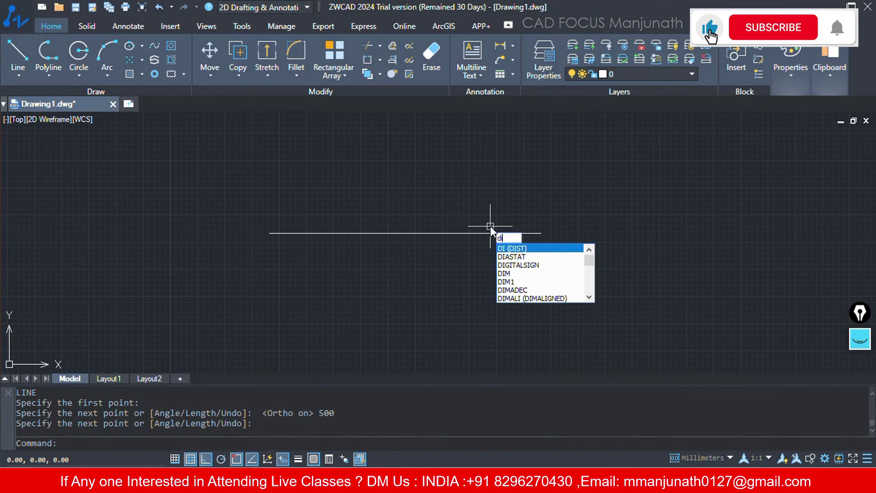
key("Return")
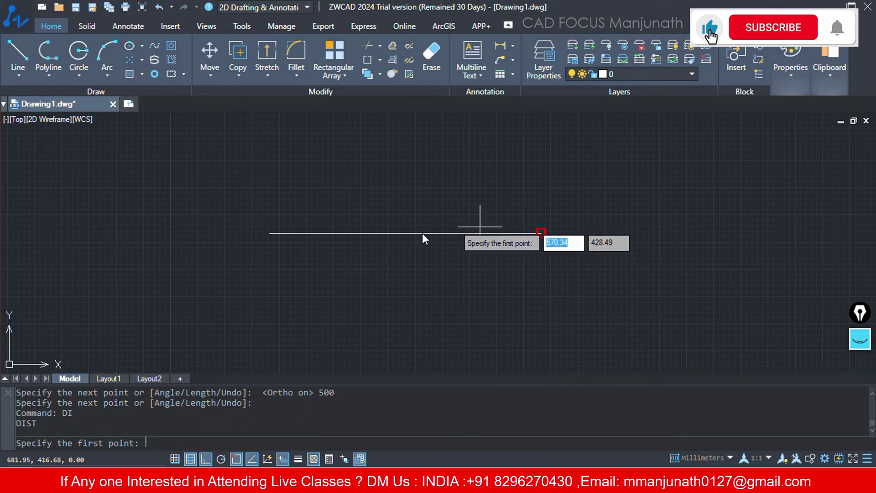
left_click(270, 234)
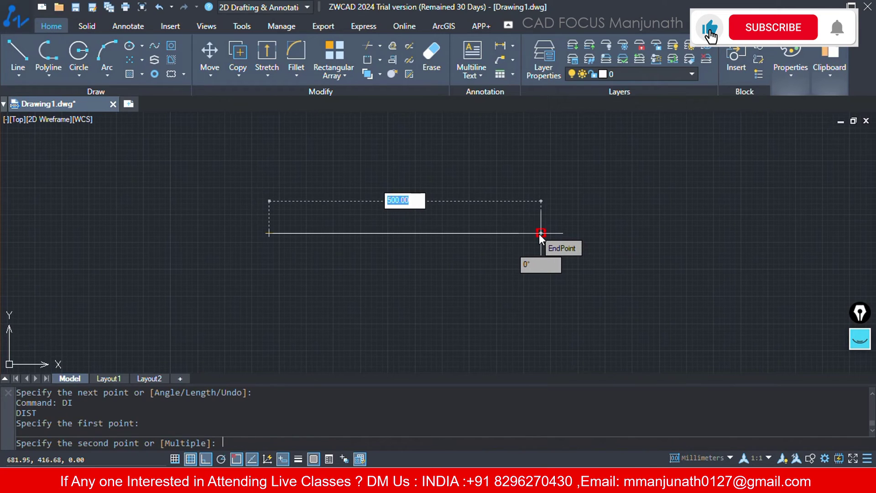
key("Escape")
key("Escape")
Select everything and erase the 500 test line.
key("ctrl+a")
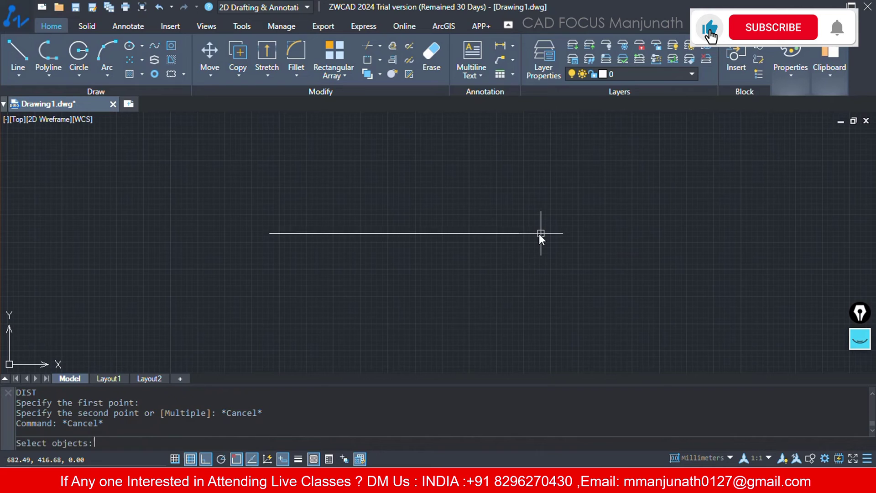
key("Delete")
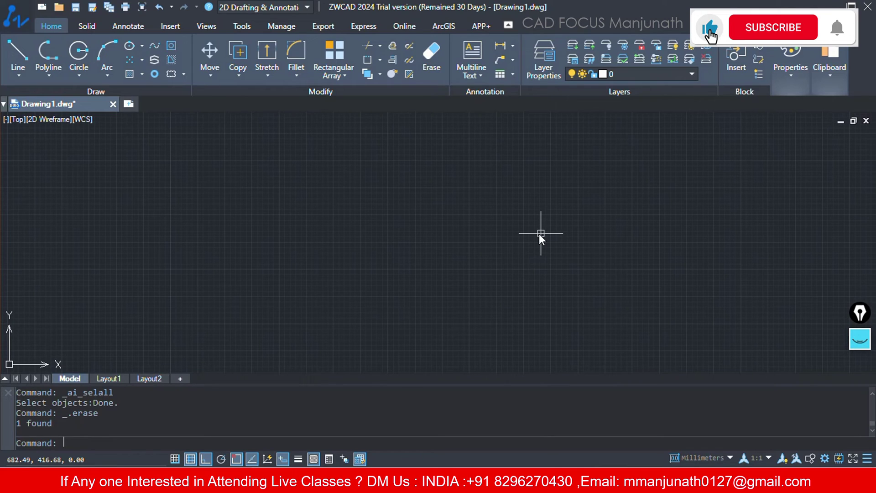
type("un")
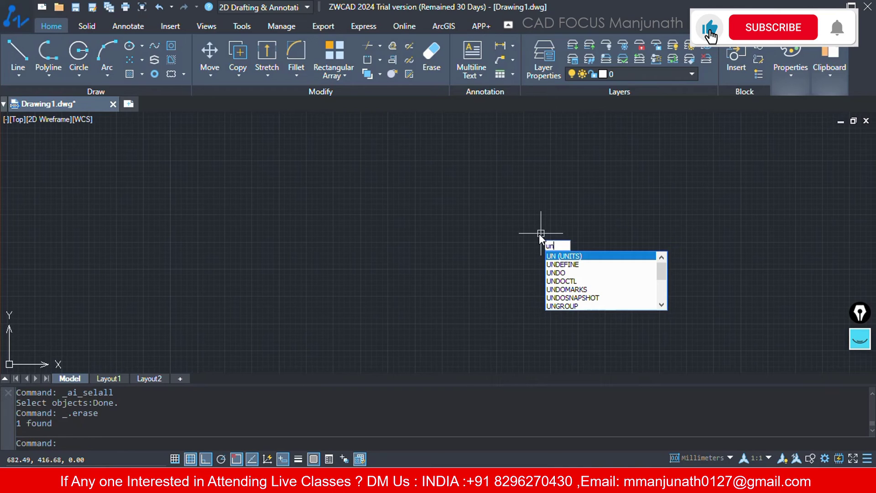
Cancel the half-typed 'un' and open the status-bar Millimeters units list.
key("Escape")
key("Escape")
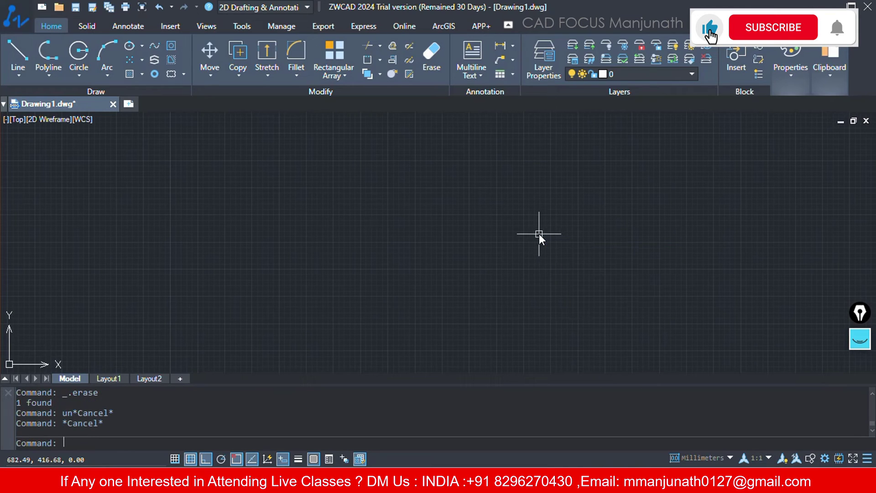
left_click(710, 460)
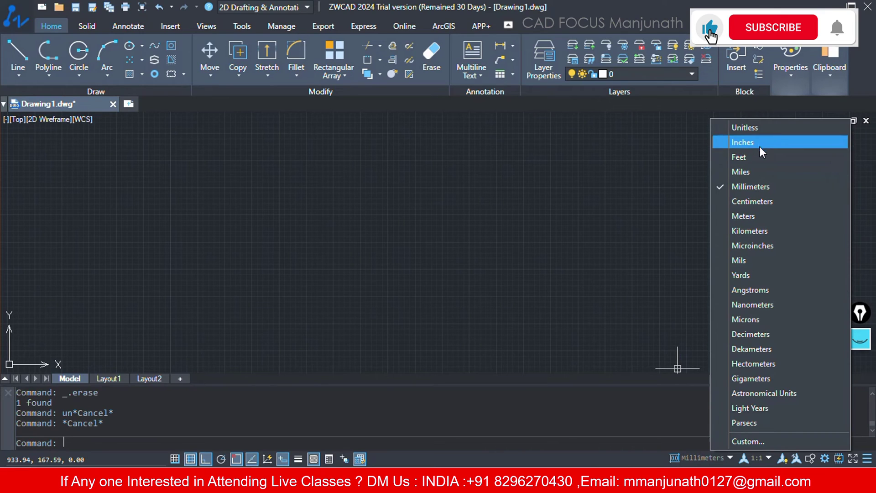
Set Drawing Units to Architectural length, 0'-0" precision and Inches insertion scale.
left_click(790, 440)
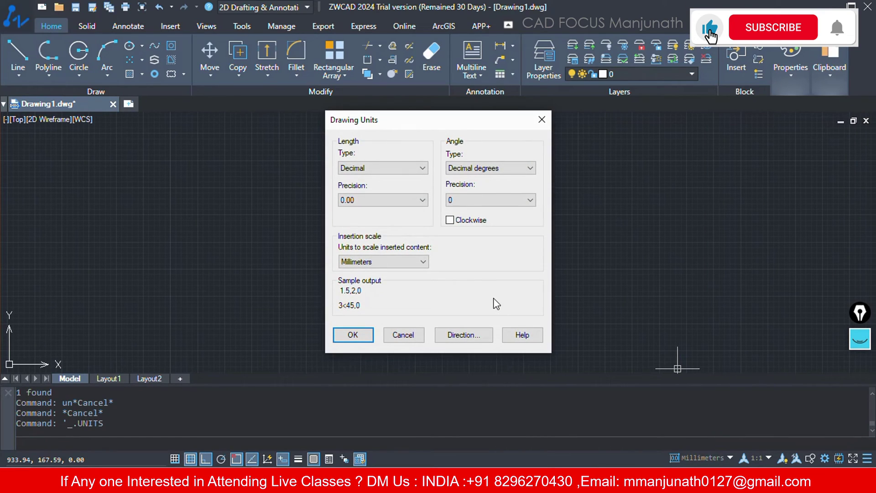
left_click(406, 170)
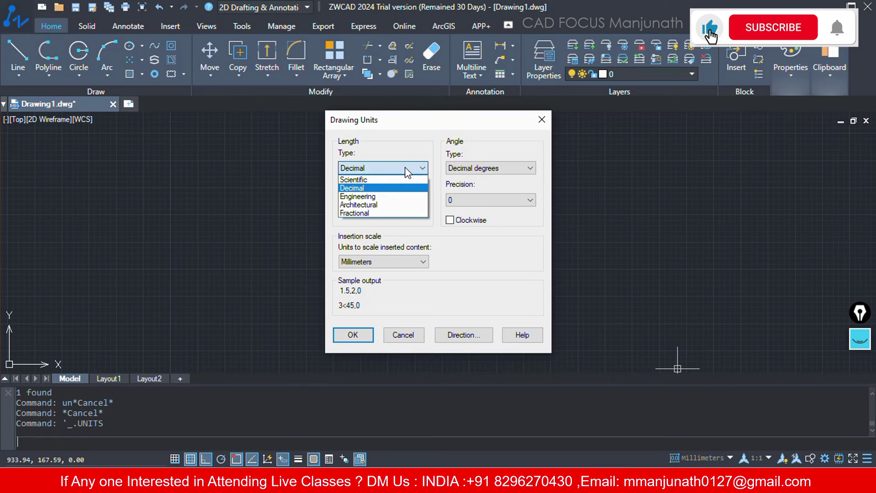
left_click(381, 196)
left_click(379, 199)
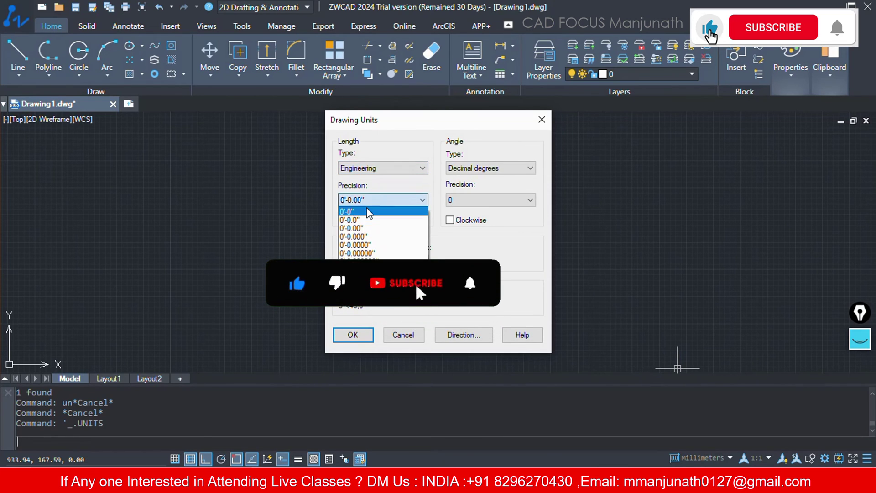
left_click(366, 211)
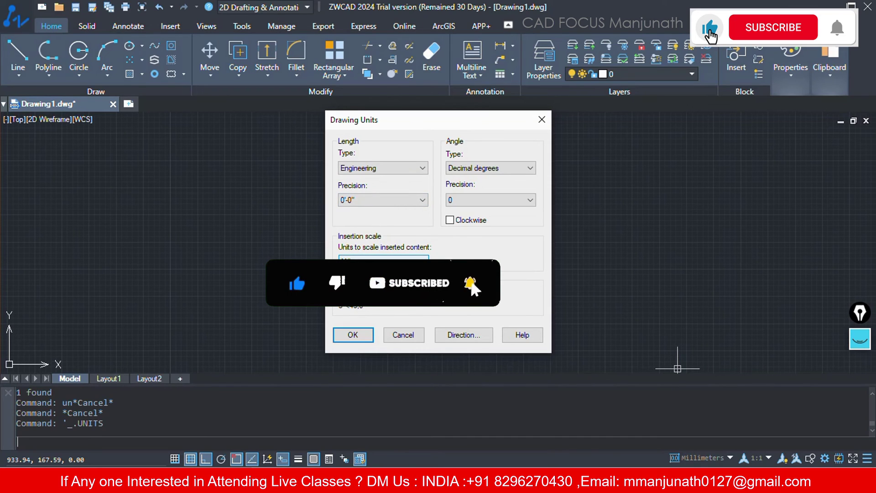
left_click(384, 258)
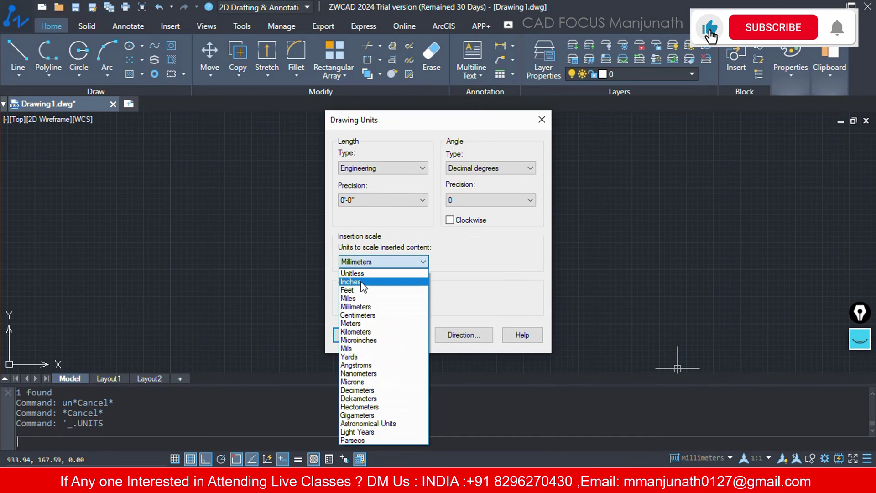
left_click(362, 286)
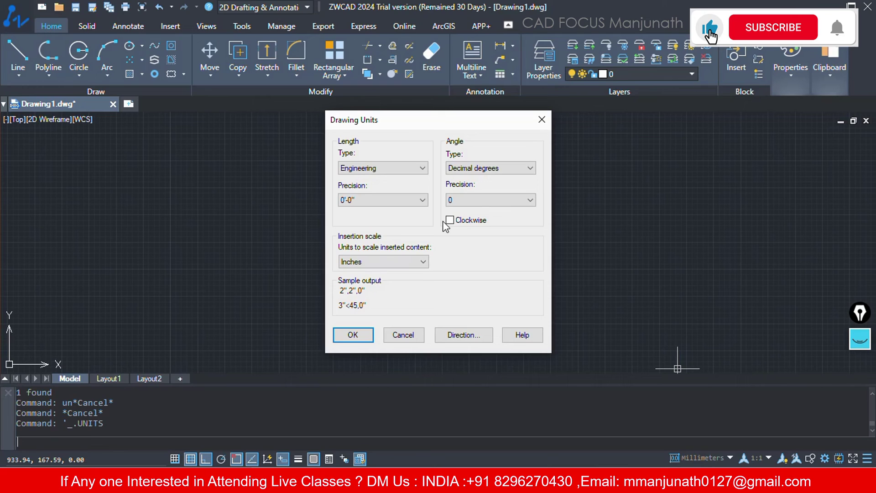
left_click(420, 170)
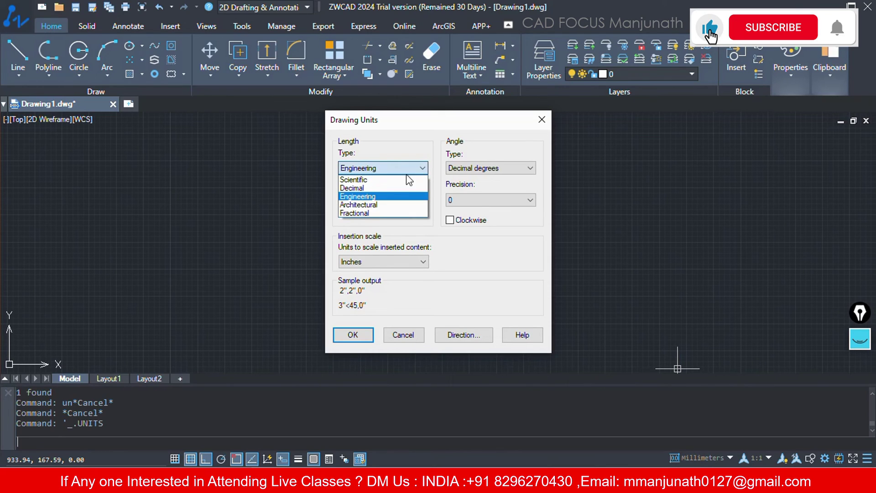
left_click(374, 206)
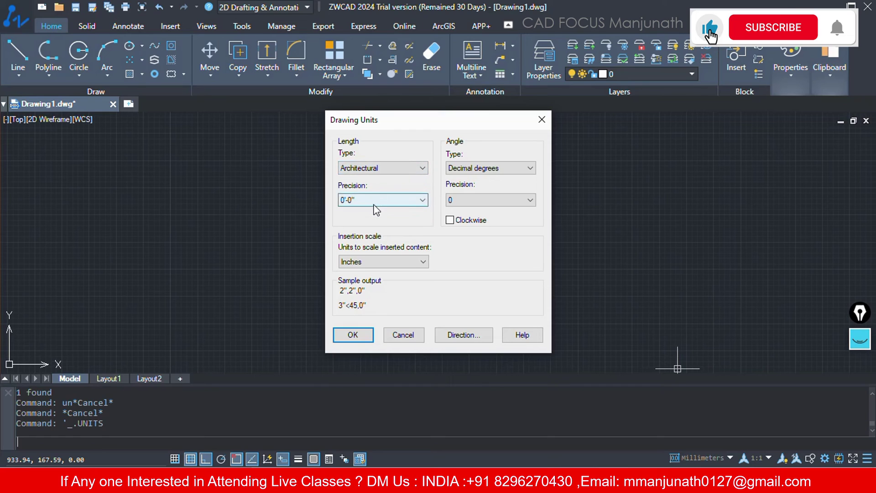
left_click(354, 335)
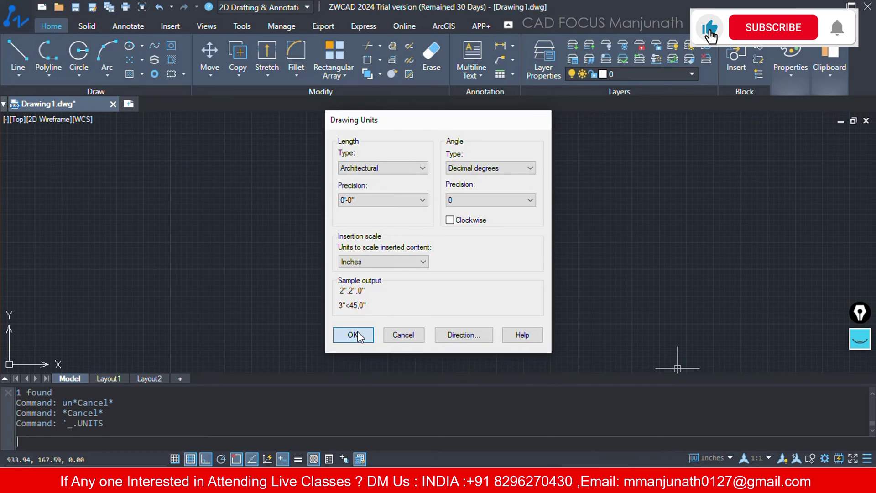
Draw a 30-foot horizontal line from a picked start point.
left_click(492, 226)
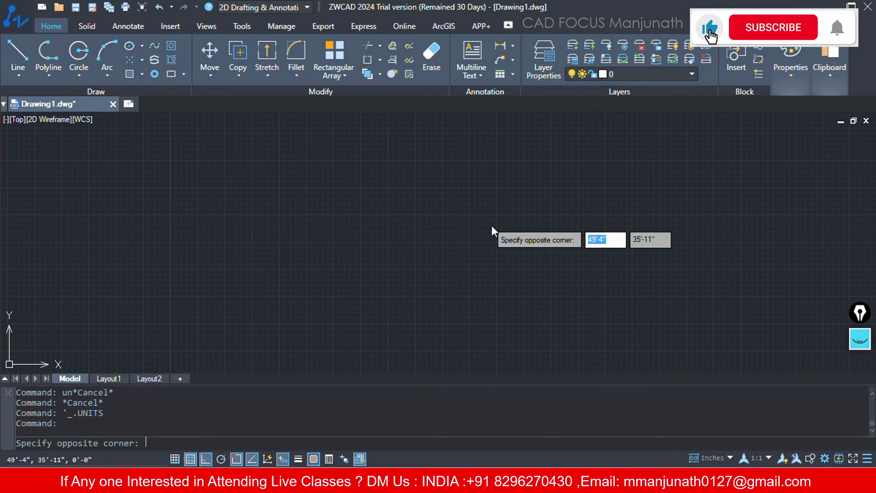
left_click(418, 188)
type("l")
key("Return")
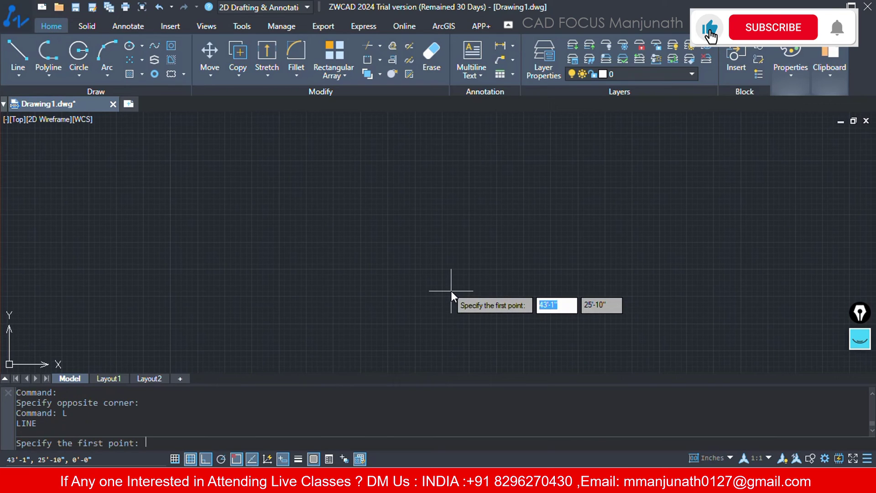
left_click(341, 246)
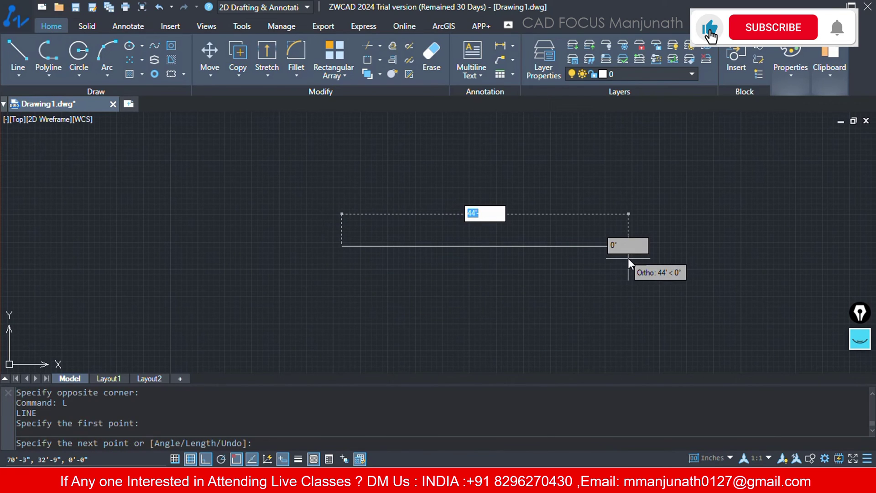
type("30")
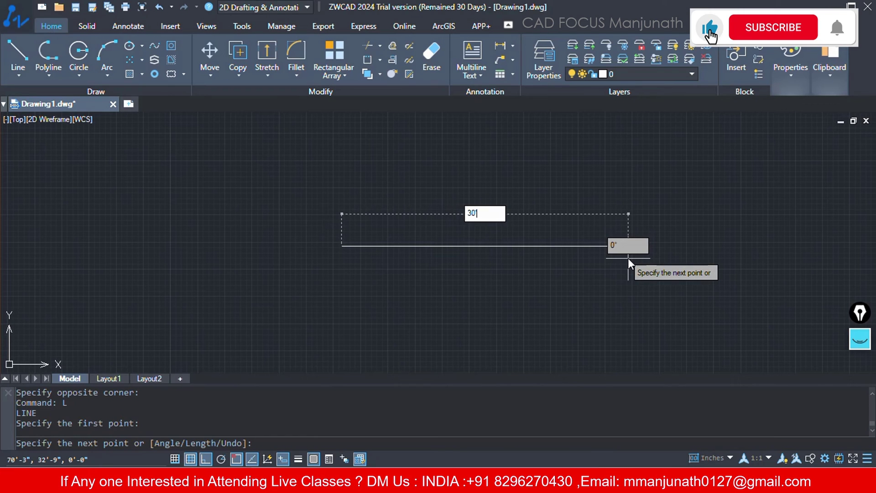
key("Return")
Finish the line and start a DIST check from its left endpoint.
key("Return")
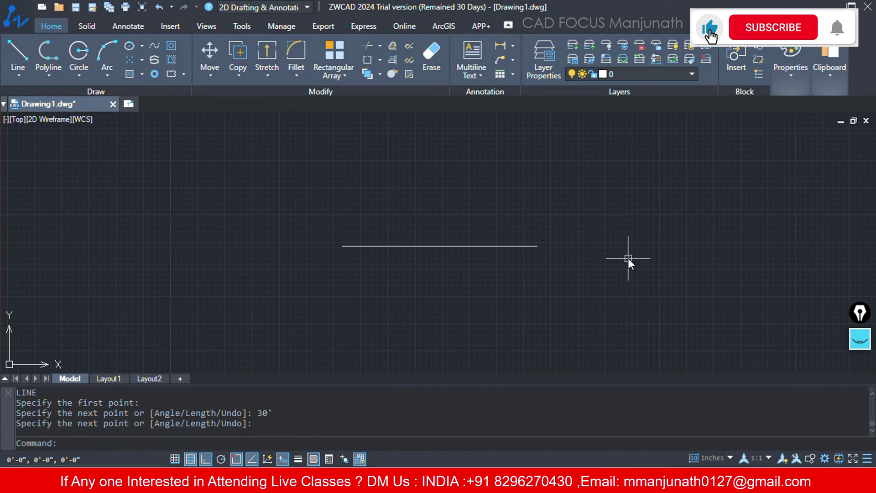
type("DI")
key("Return")
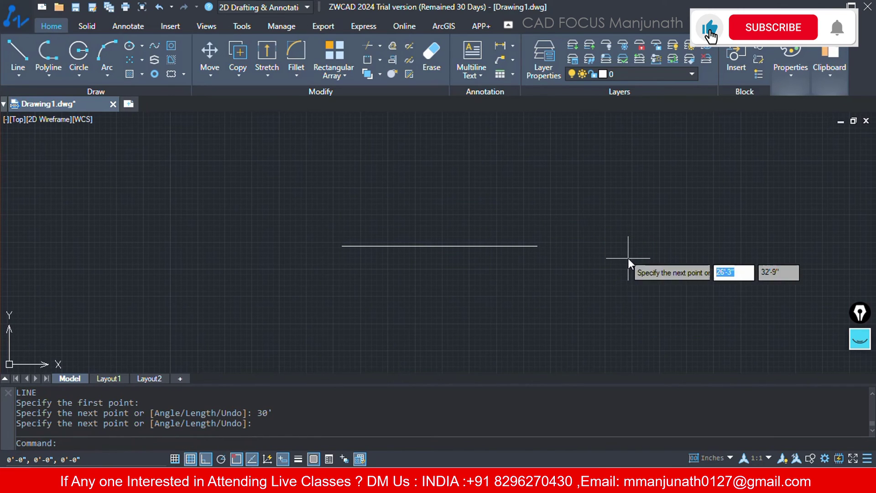
left_click(343, 248)
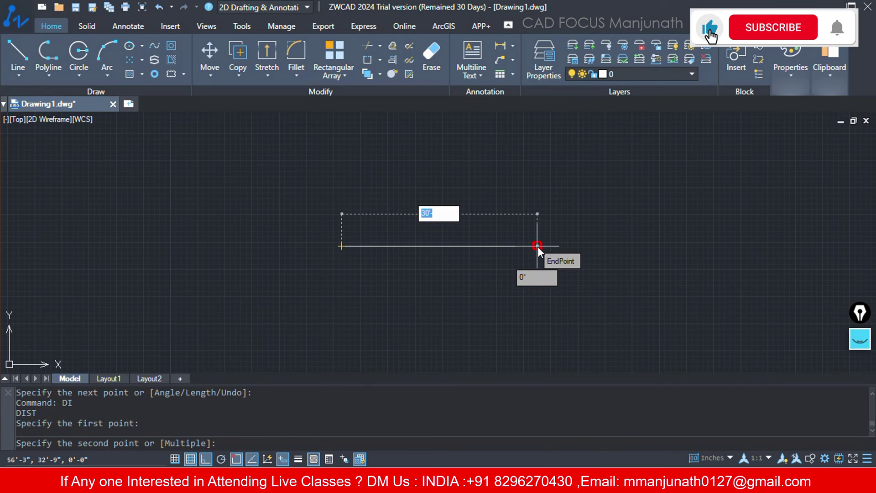
Cancel DIST, select the 30' test line with a crossing window and delete it.
key("Escape")
key("Escape")
key("Escape")
key("Escape")
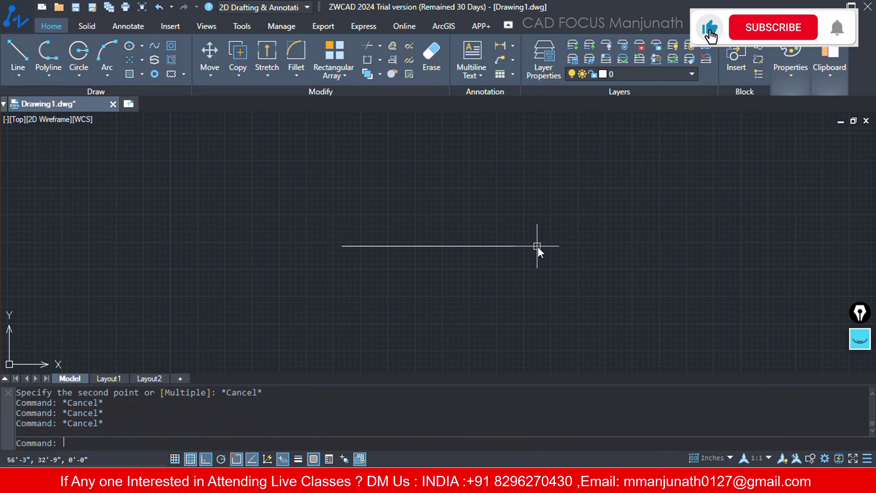
key("Escape")
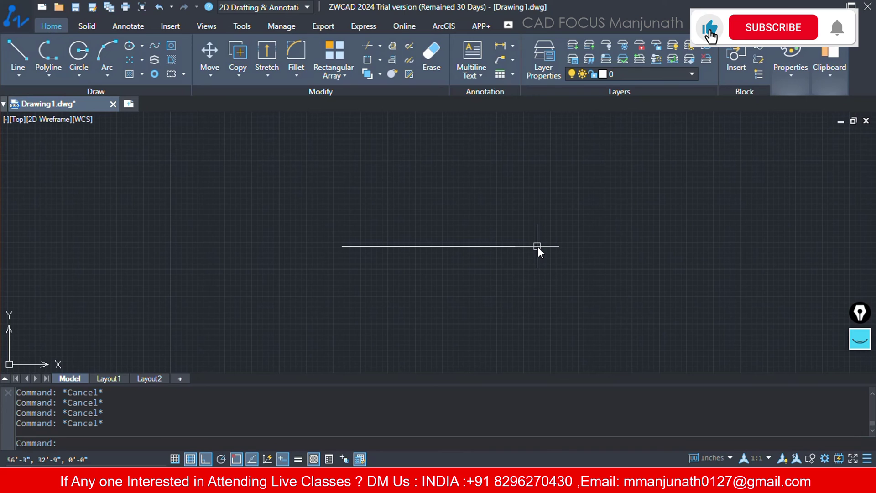
left_click_drag(551, 279, 464, 212)
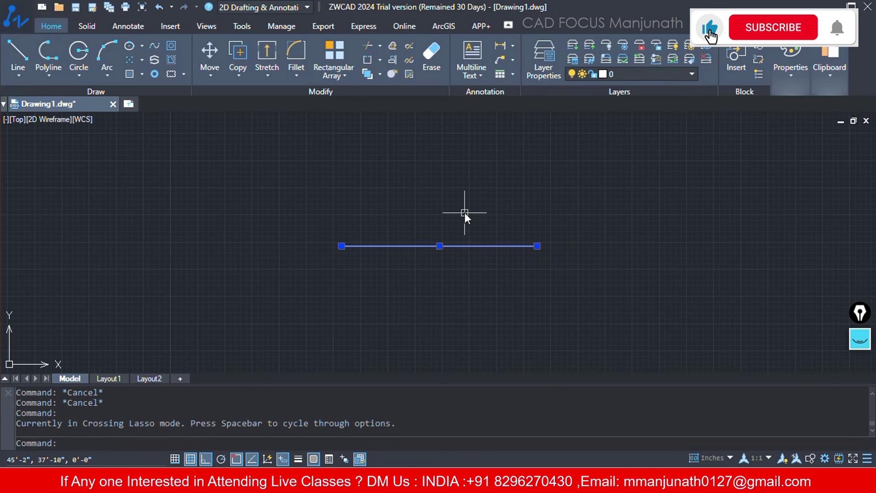
key("Delete")
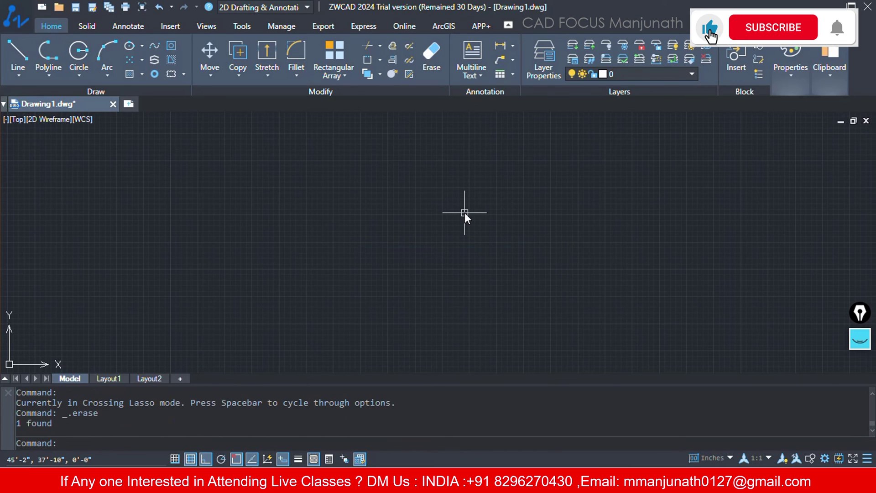